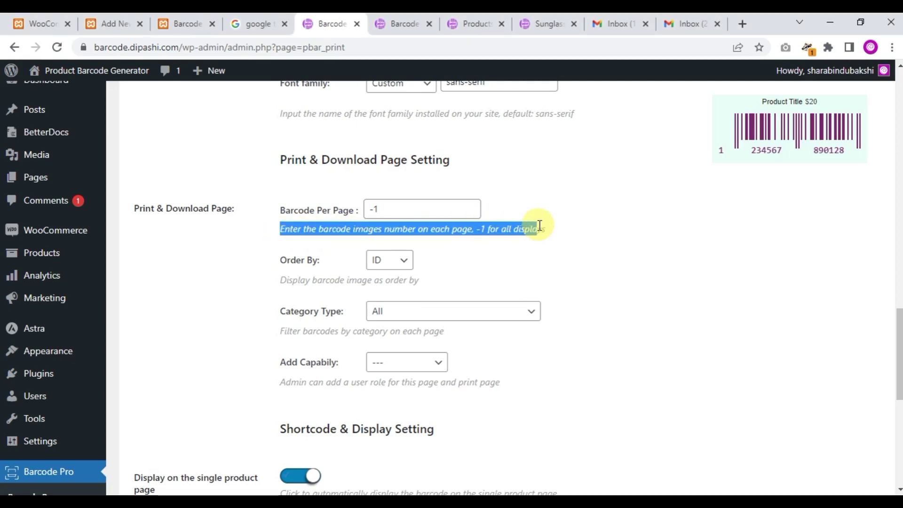
Select the Barcode Per Page value and undo the edit back to -1
left_click(343, 216)
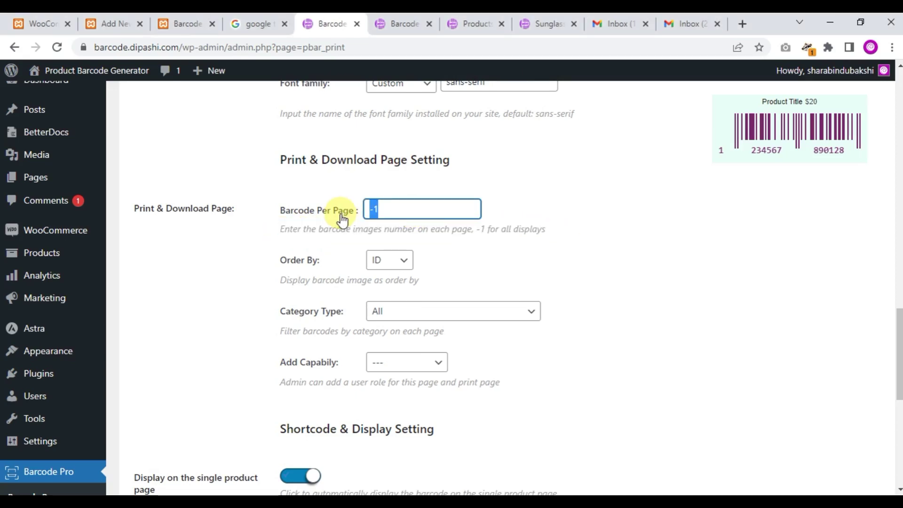
left_click(407, 212)
type("60")
key("ctrl+z")
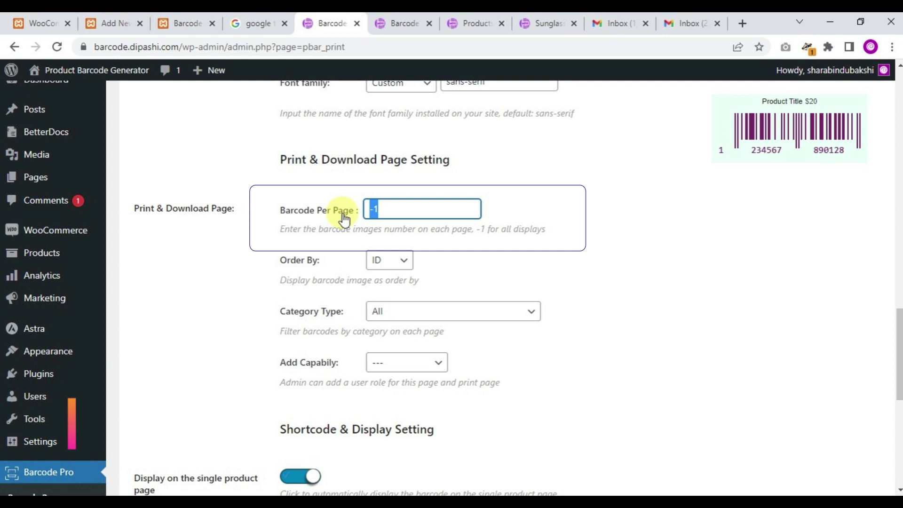
type("60")
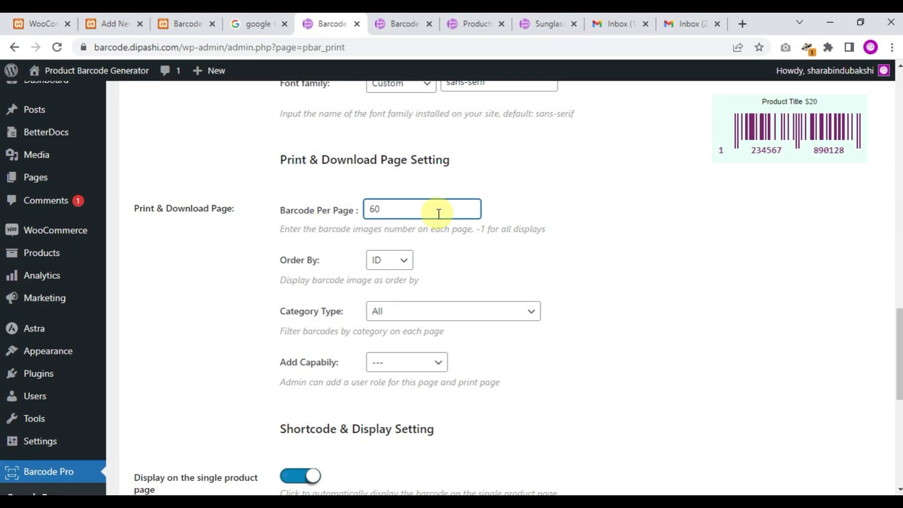
scroll(375, 379, "down", 4)
scroll(208, 440, "down", 2)
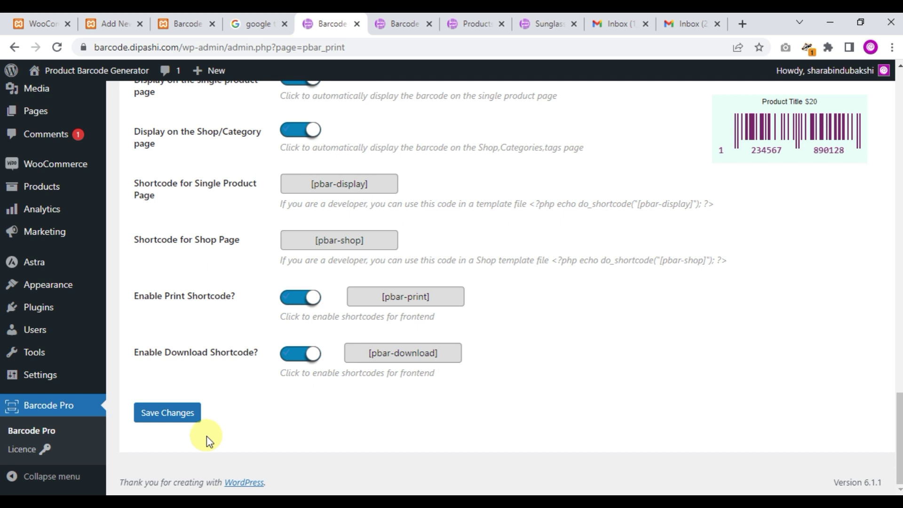
Save the per-page setting, then load more barcodes into the Print Page grid
left_click(185, 417)
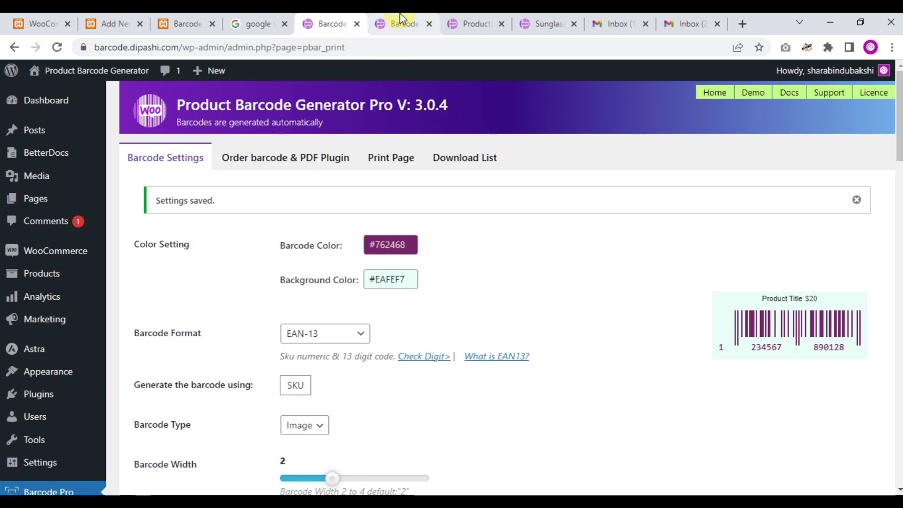
left_click(388, 160)
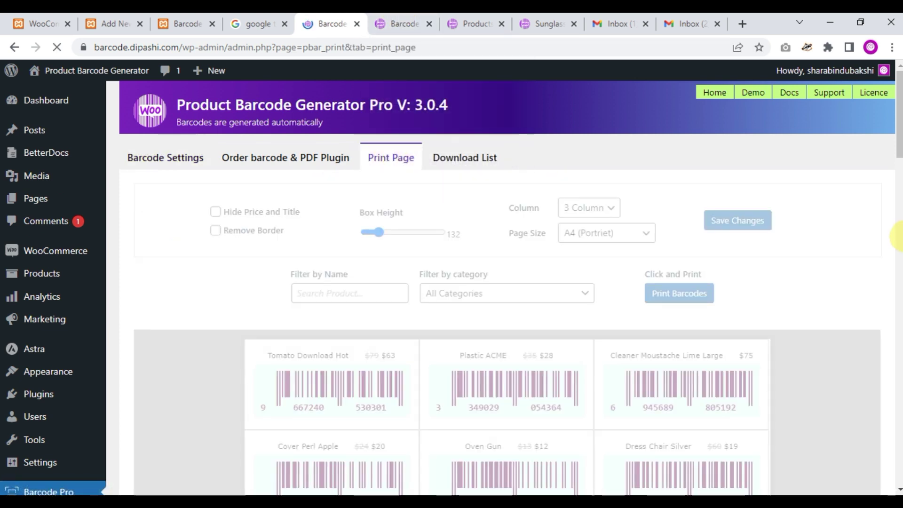
scroll(804, 277, "down", 1)
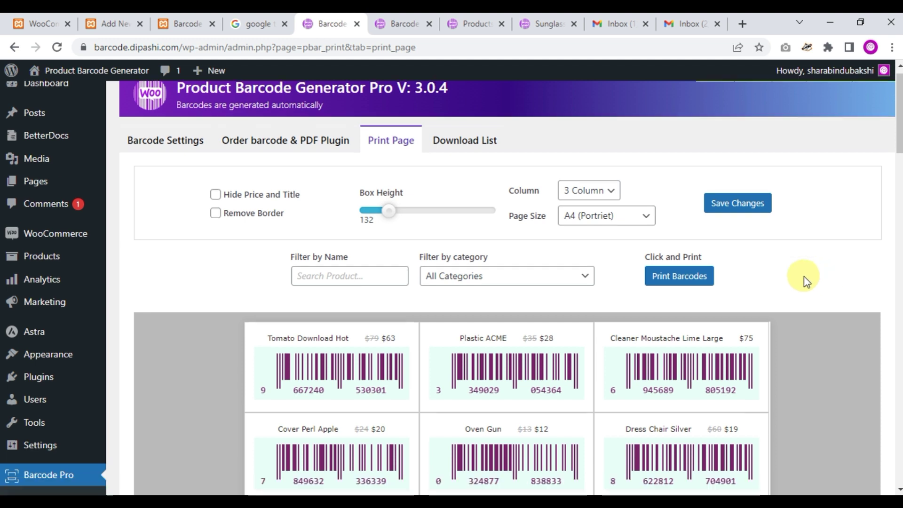
scroll(804, 276, "down", 1)
scroll(803, 278, "down", 5)
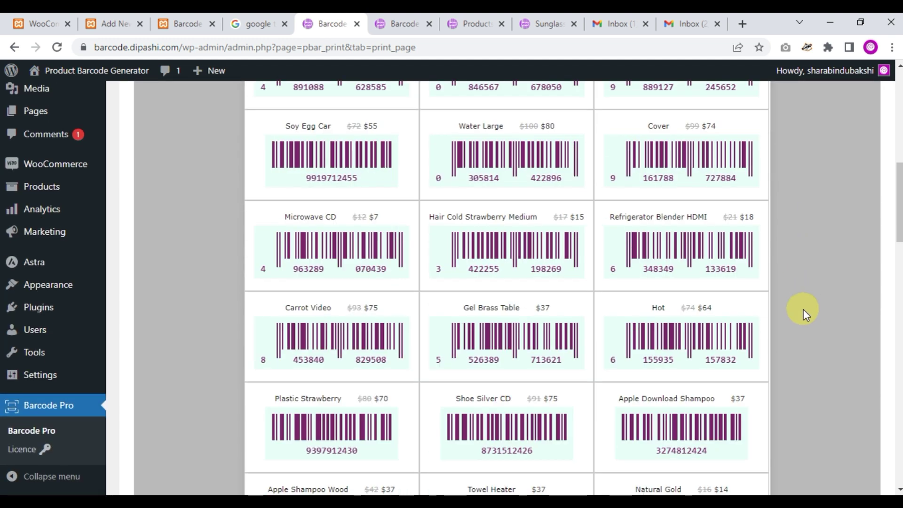
scroll(803, 310, "down", 4)
left_click_drag(896, 321, 899, 482)
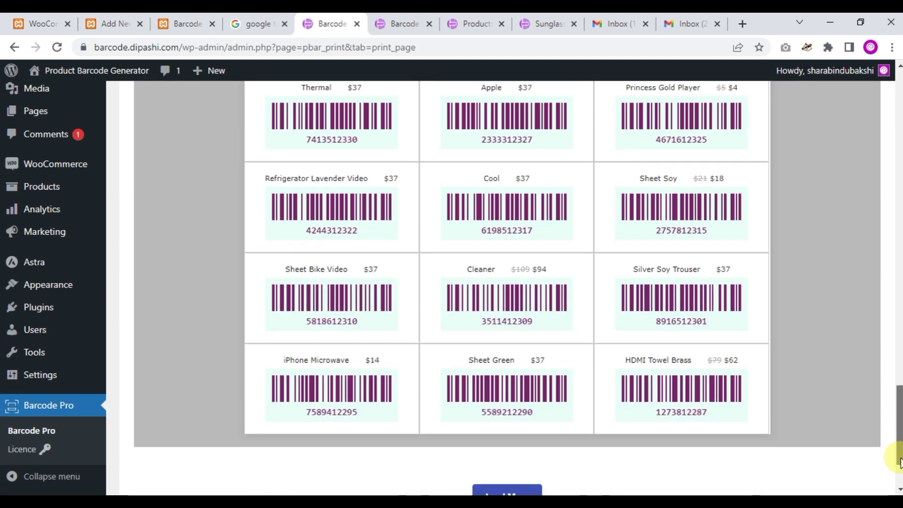
left_click(517, 400)
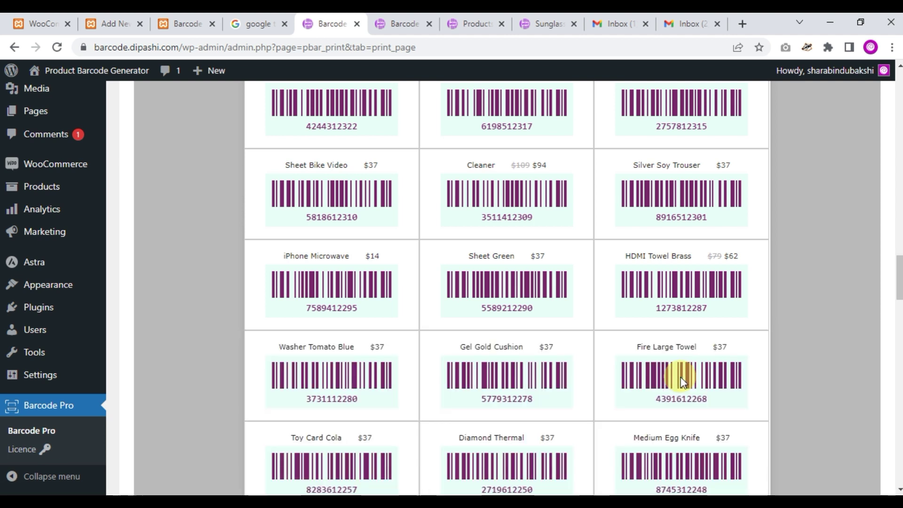
scroll(681, 378, "down", 5)
scroll(691, 395, "down", 5)
scroll(705, 414, "down", 5)
scroll(705, 414, "down", 5)
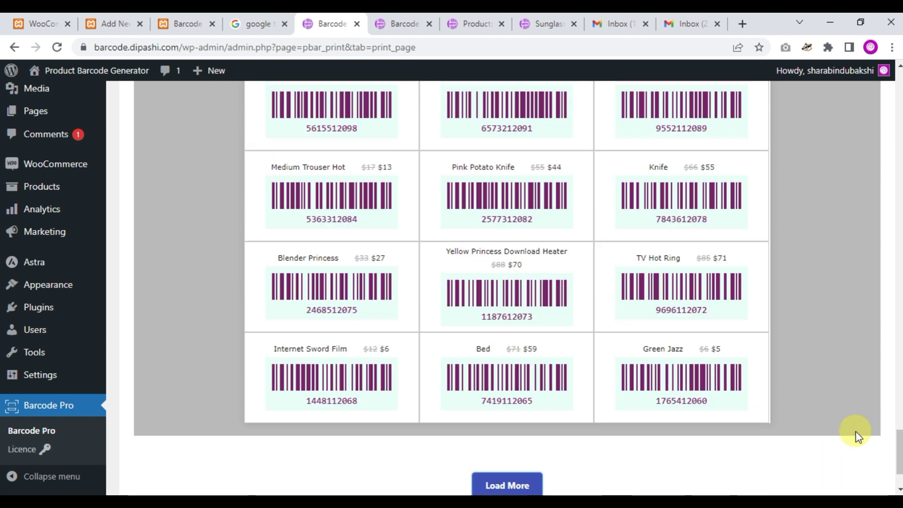
left_click_drag(899, 455, 869, 97)
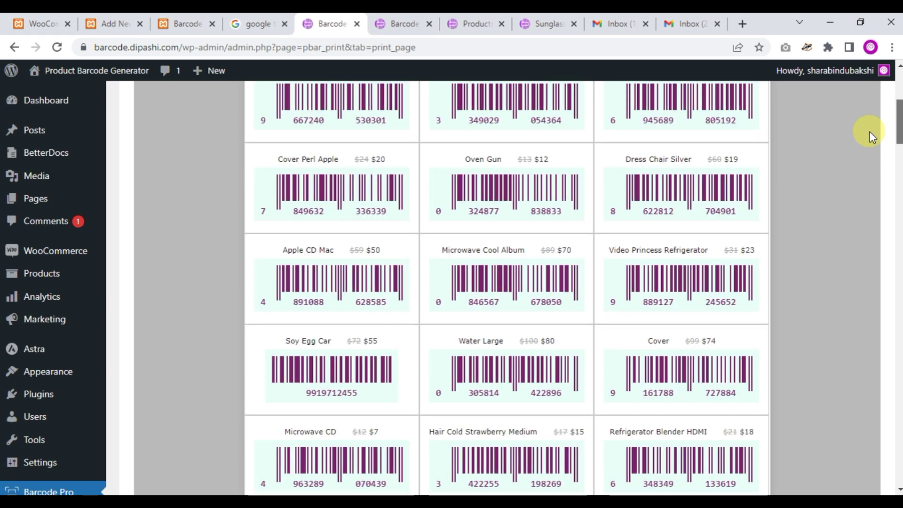
scroll(383, 268, "down", 1)
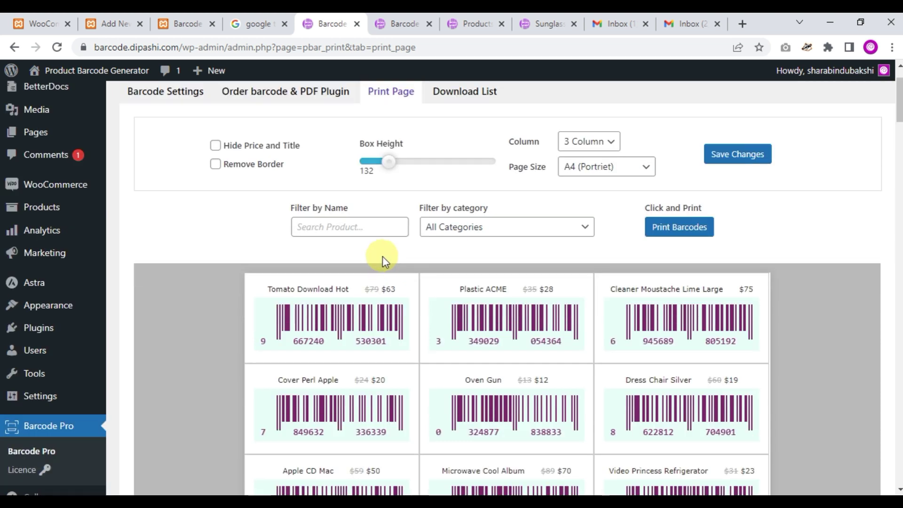
Make the barcode boxes taller and test hiding titles and borders, restoring both
left_click_drag(390, 164, 392, 164)
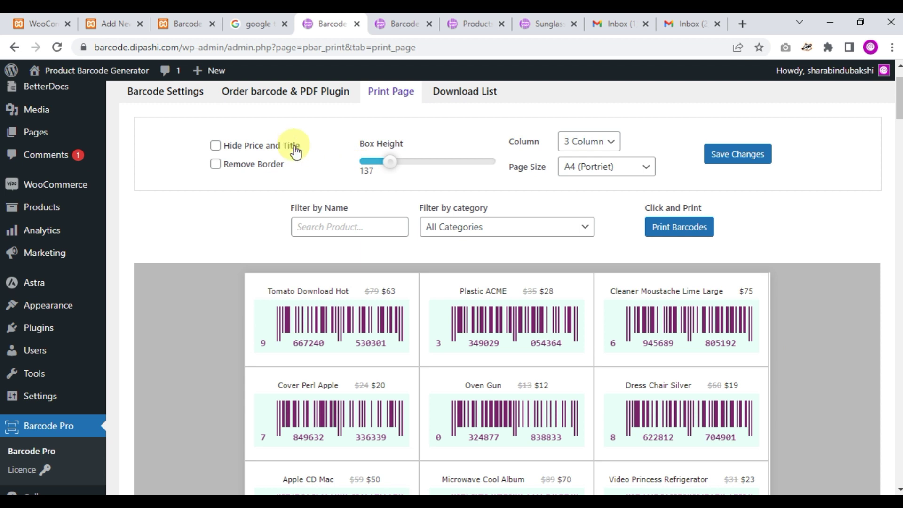
left_click(292, 148)
left_click(291, 150)
left_click_drag(267, 291, 347, 291)
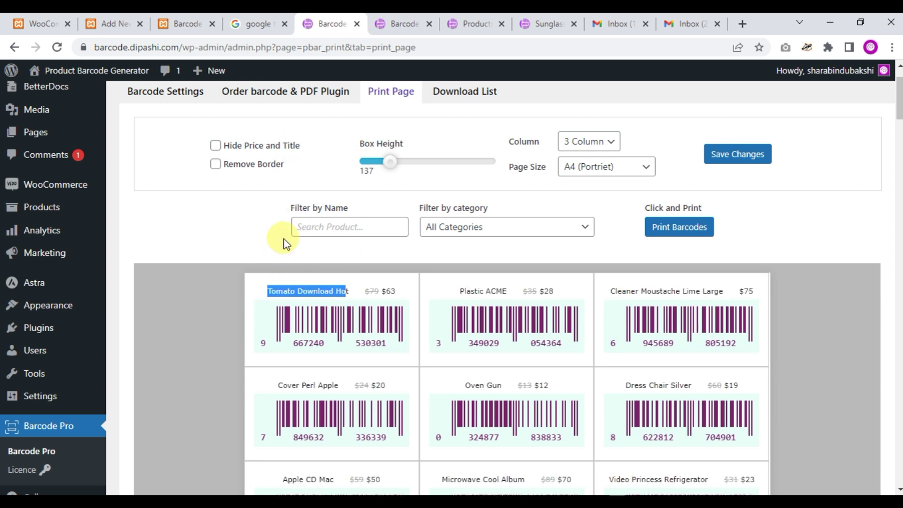
left_click(240, 152)
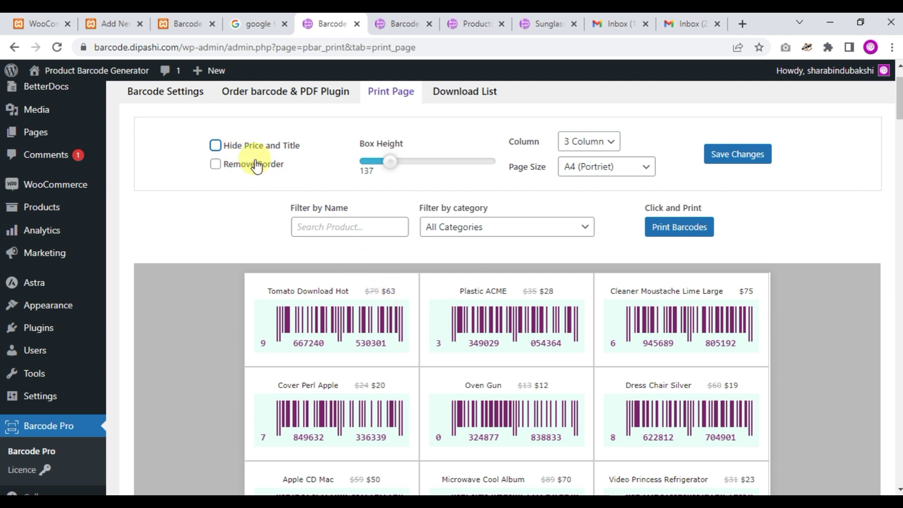
left_click(255, 170)
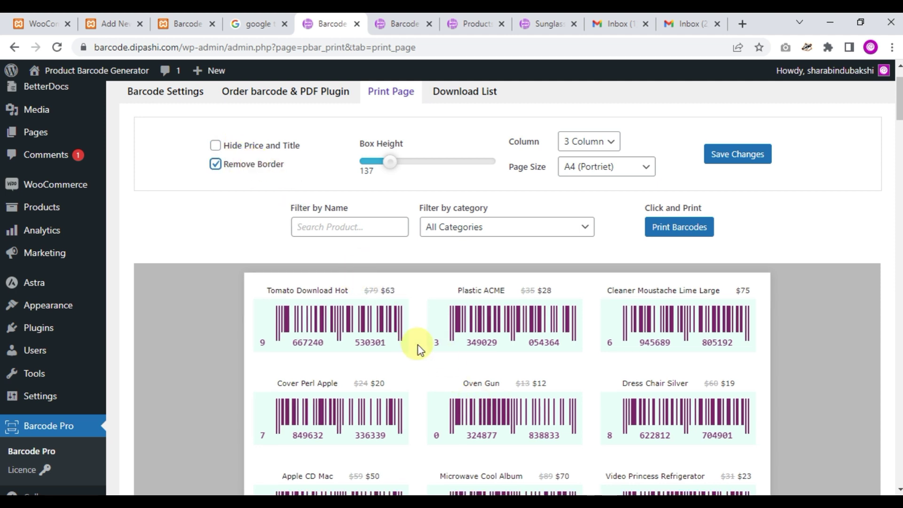
triple_click(245, 168)
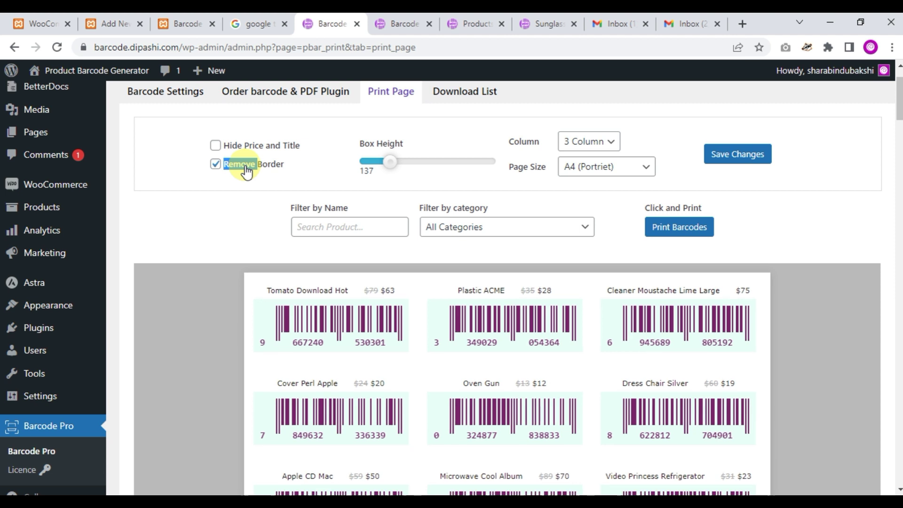
left_click(246, 168)
left_click(246, 169)
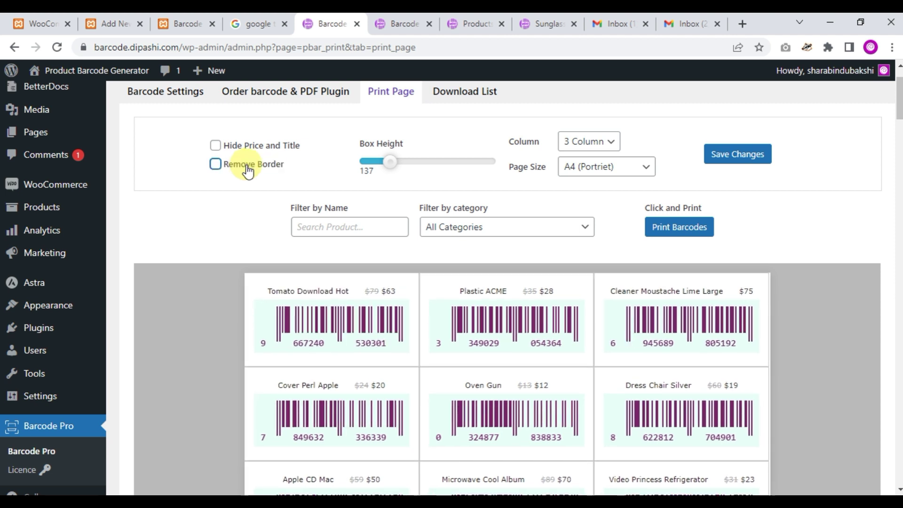
Try 4, 2 and 5 columns, save the layout at 3 columns, and open the print preview
left_click(599, 143)
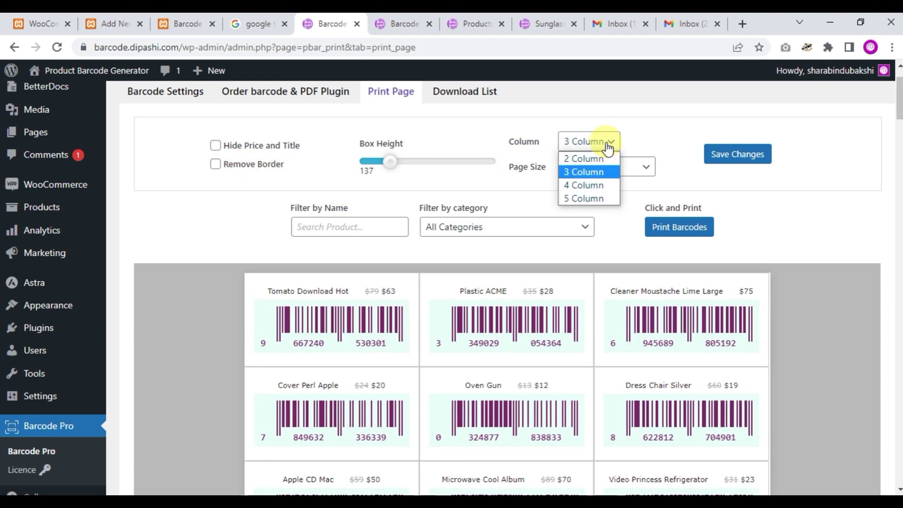
left_click(585, 185)
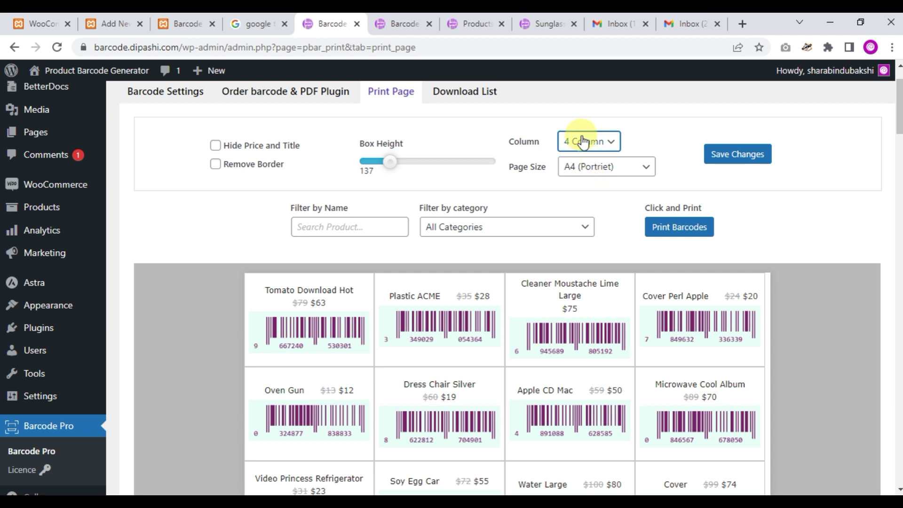
left_click(584, 141)
left_click(583, 164)
left_click(585, 141)
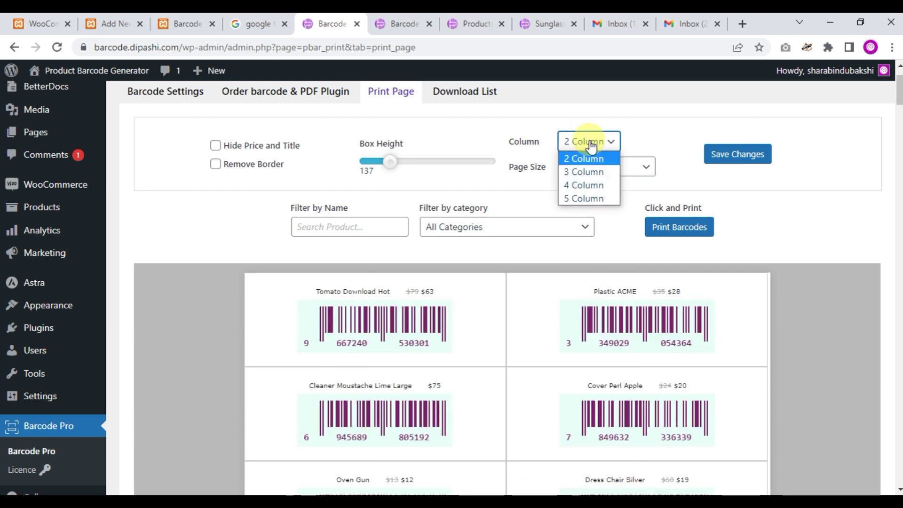
left_click(581, 196)
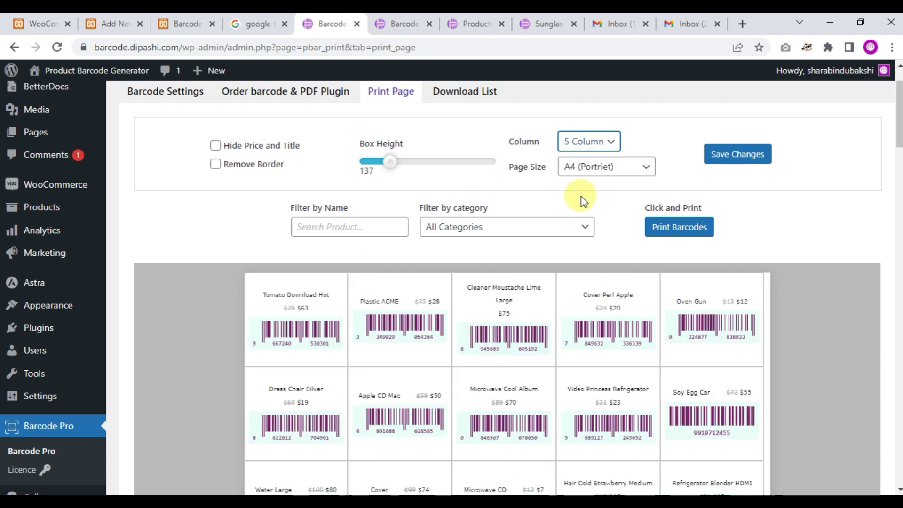
left_click(585, 142)
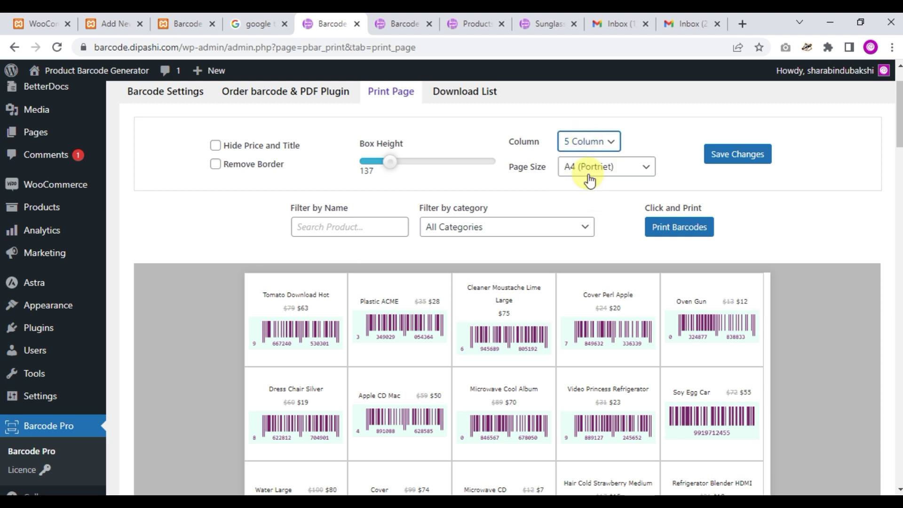
key("Up")
key("Up")
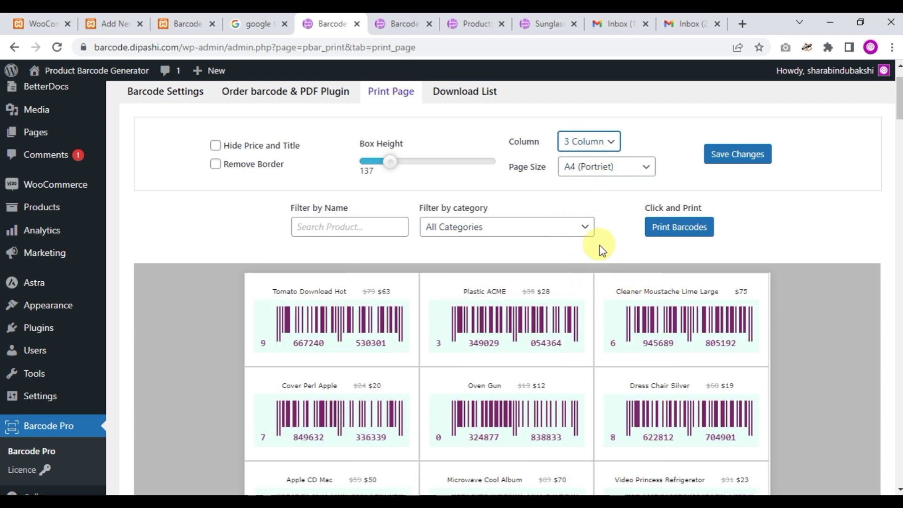
left_click(734, 160)
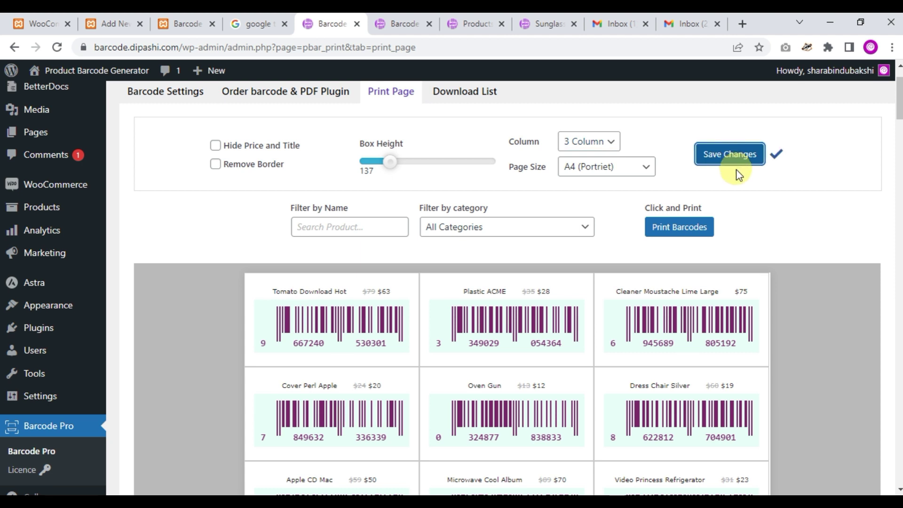
left_click(697, 227)
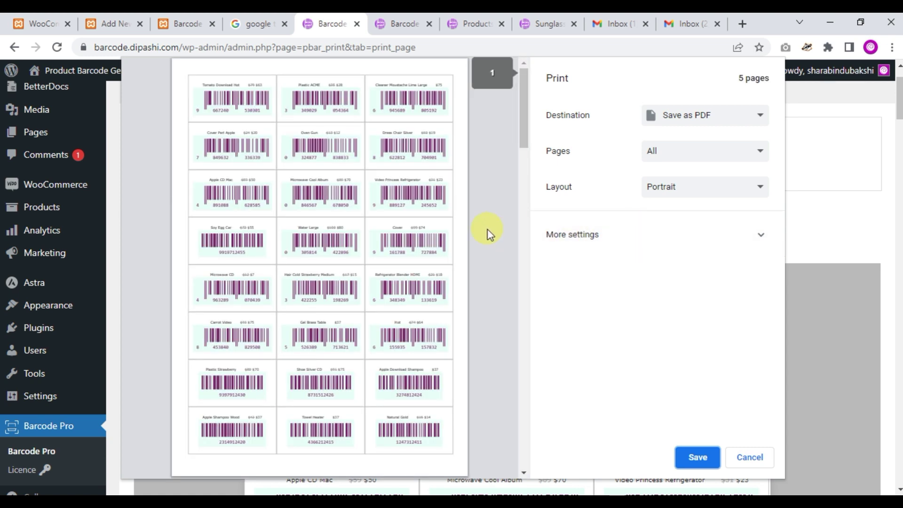
scroll(487, 230, "down", 5)
scroll(487, 230, "down", 5)
scroll(487, 231, "down", 5)
scroll(487, 232, "down", 5)
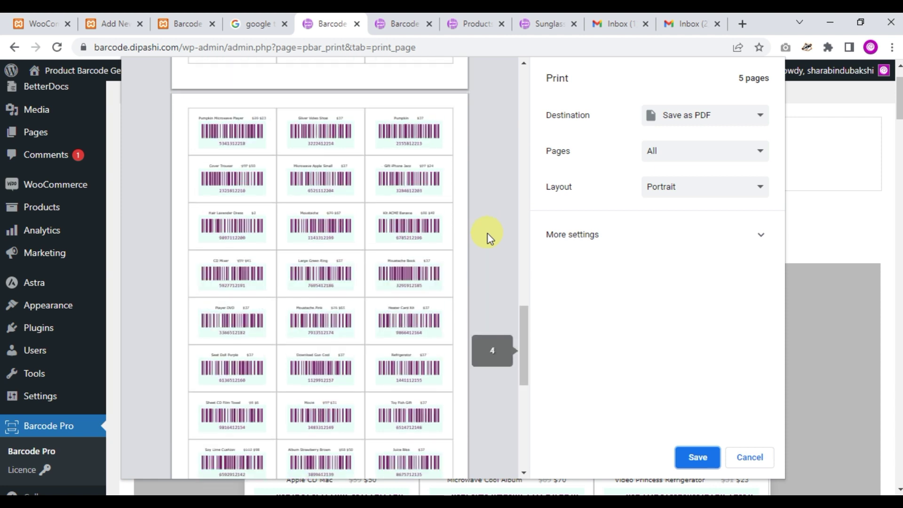
scroll(487, 232, "down", 5)
scroll(487, 233, "down", 3)
Try Microsoft Print to PDF as the destination, then return to Save as PDF
left_click(731, 118)
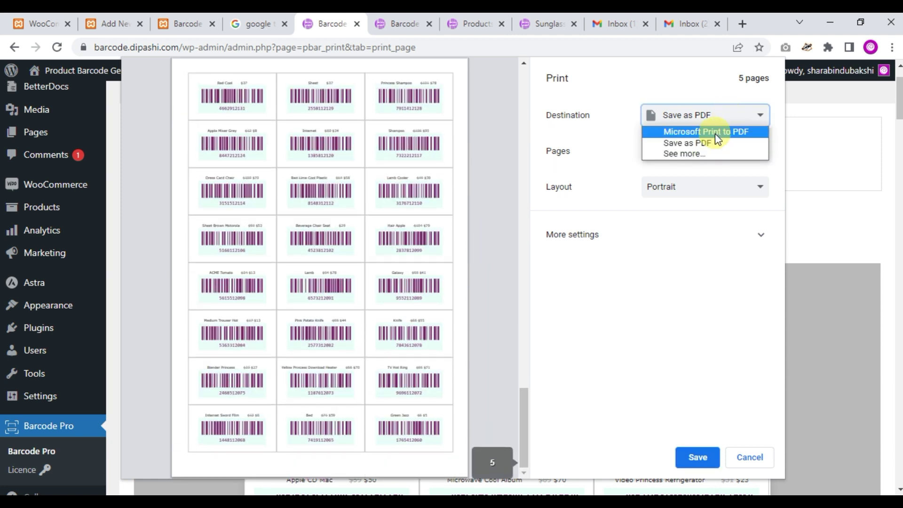
left_click(714, 132)
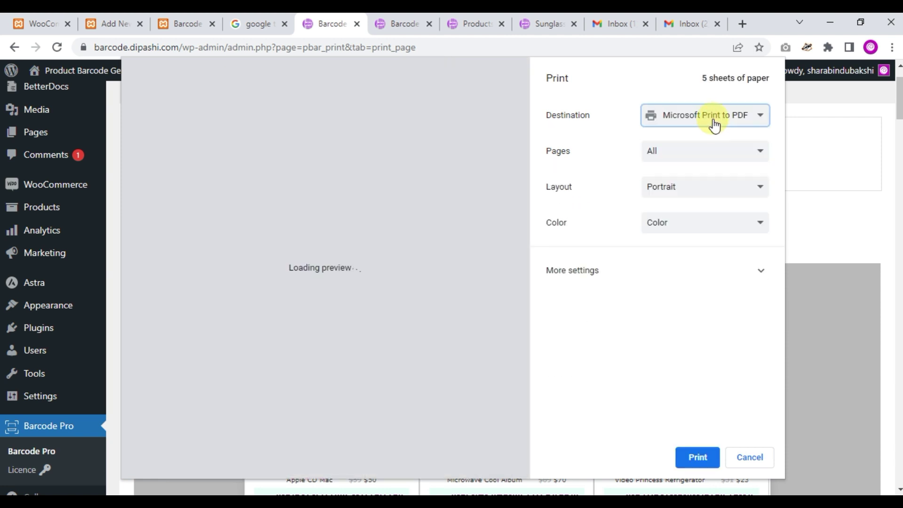
left_click(714, 124)
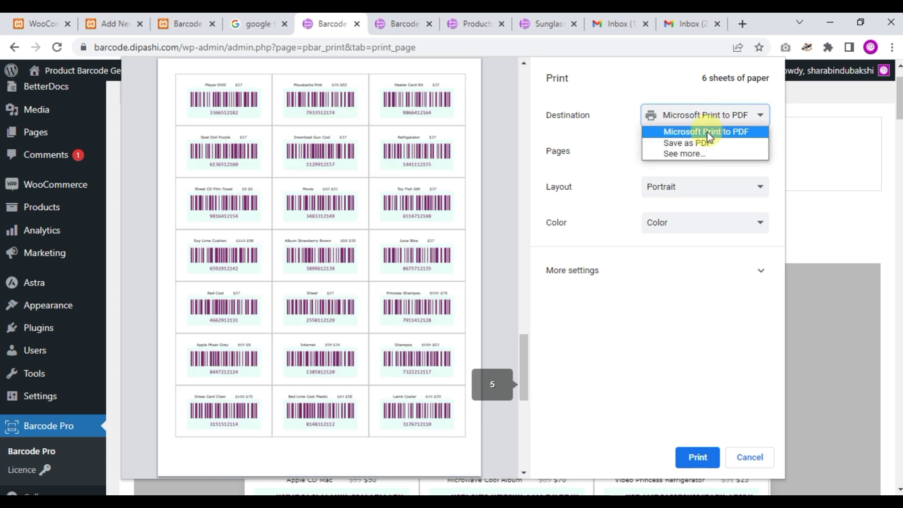
left_click(701, 148)
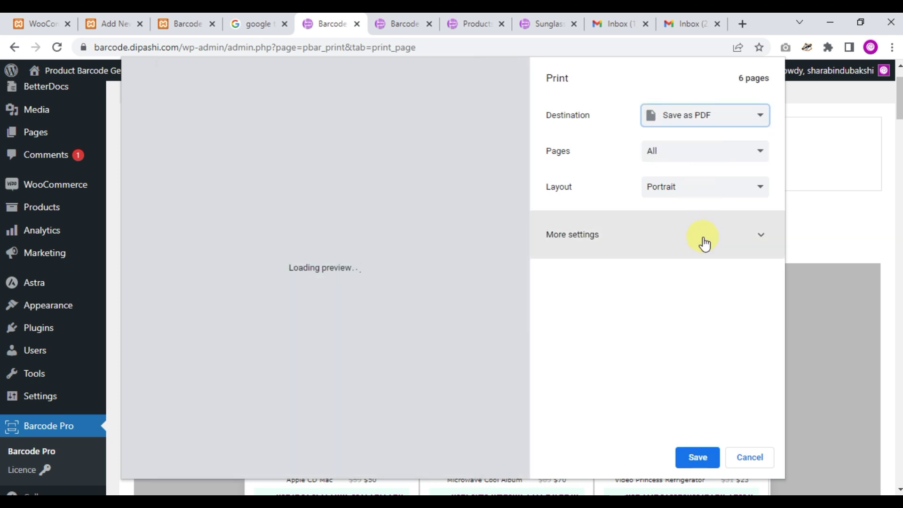
Set paper size to A4, keeping one page per sheet and default margins
left_click(697, 236)
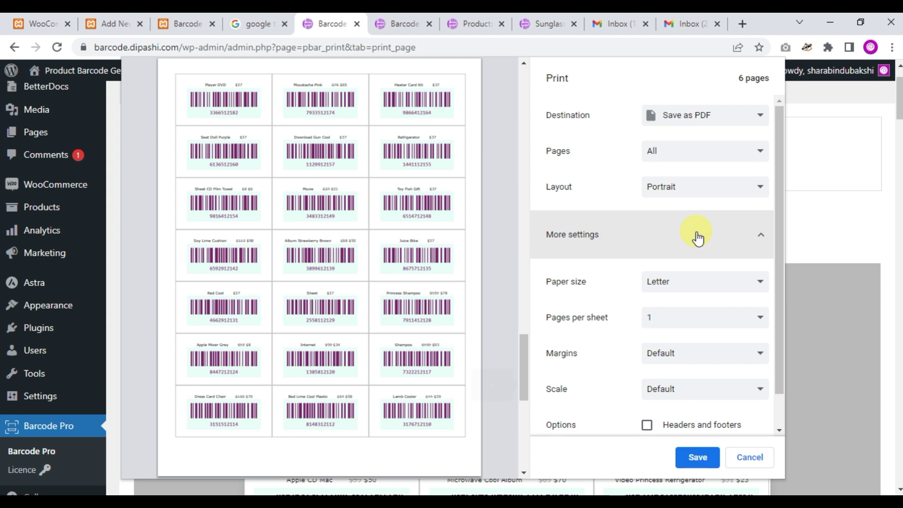
scroll(692, 243, "down", 1)
left_click(685, 248)
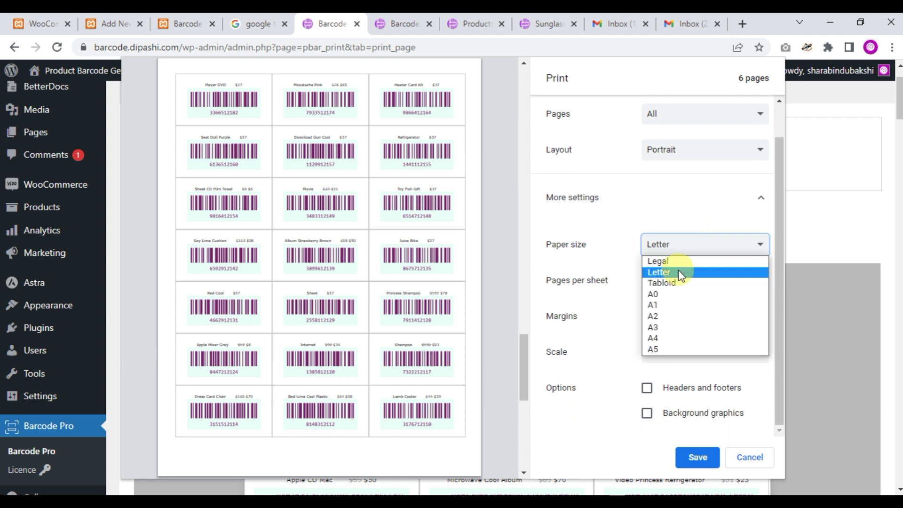
left_click(656, 338)
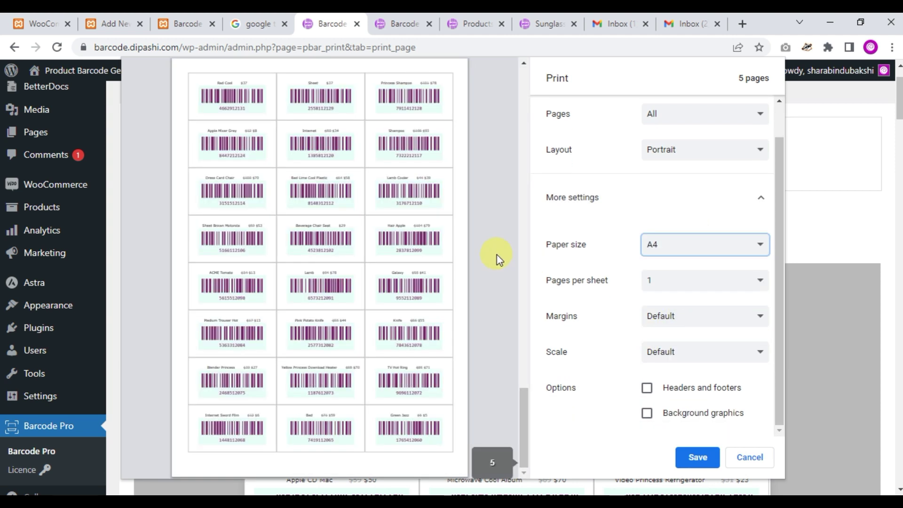
scroll(492, 259, "down", 10)
left_click_drag(528, 417, 525, 110)
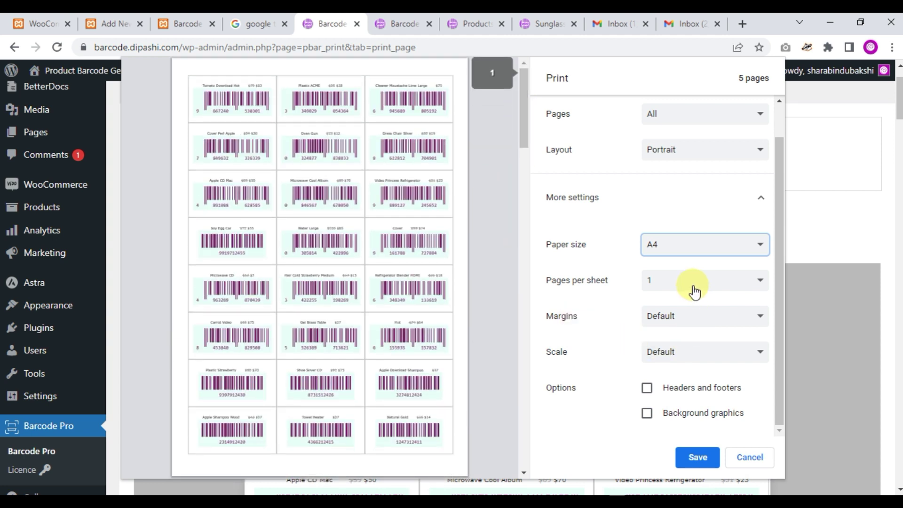
left_click(694, 291)
left_click(684, 316)
left_click(683, 332)
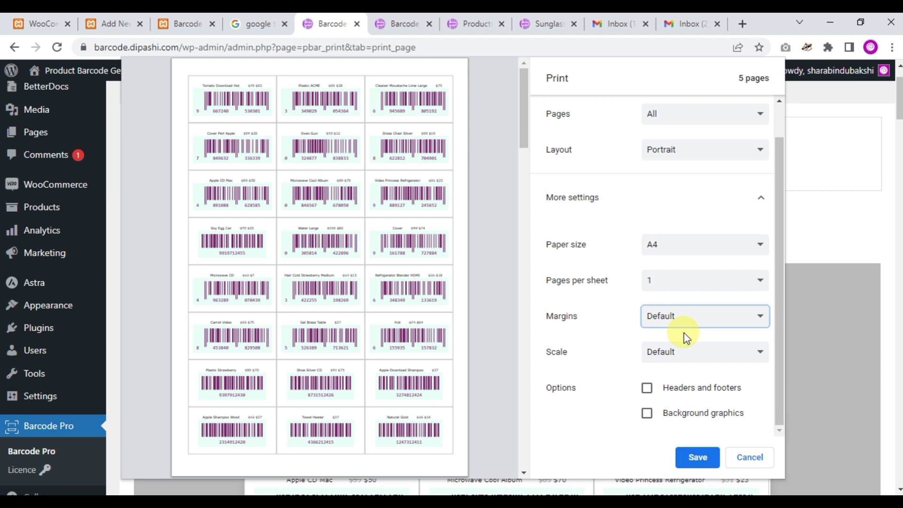
left_click(685, 317)
left_click(681, 353)
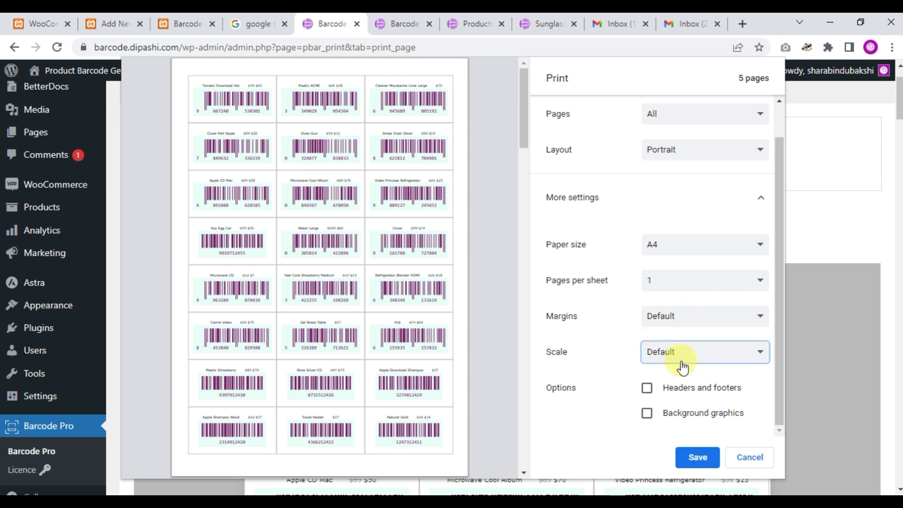
left_click(746, 458)
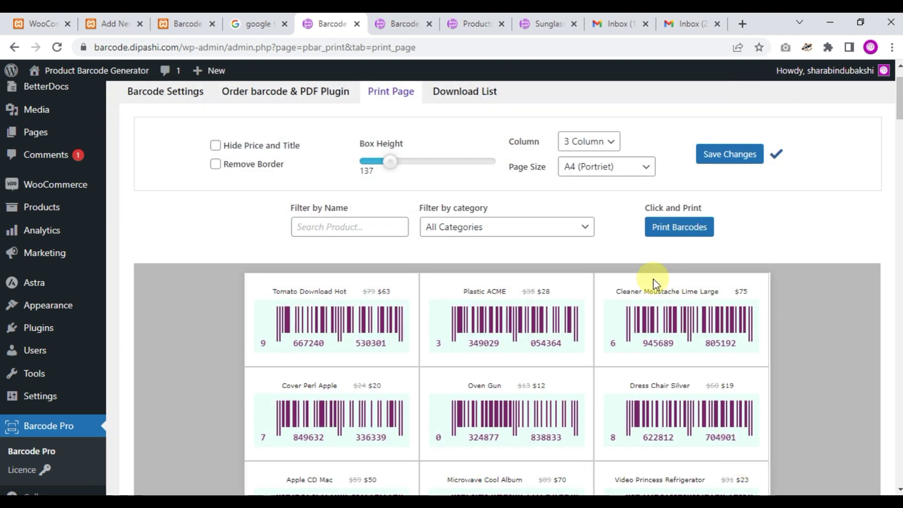
scroll(549, 252, "down", 1)
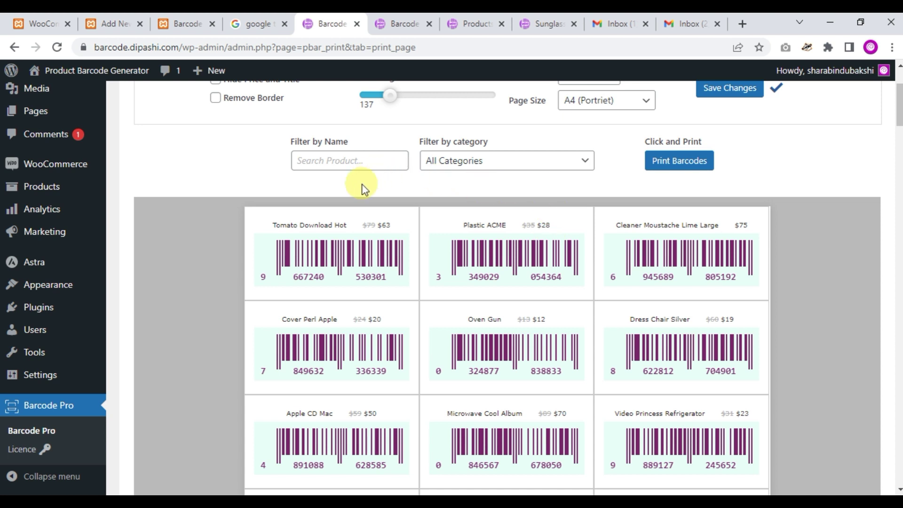
left_click(355, 161)
type("t")
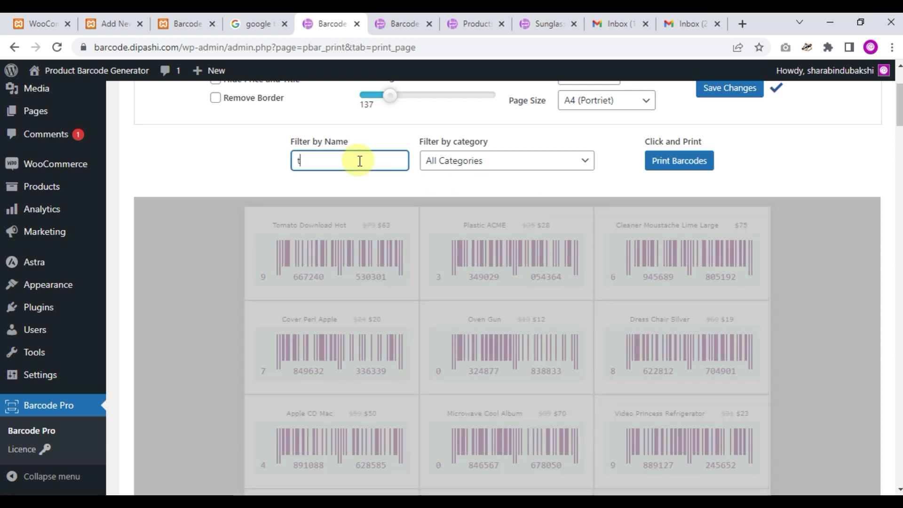
type("omato")
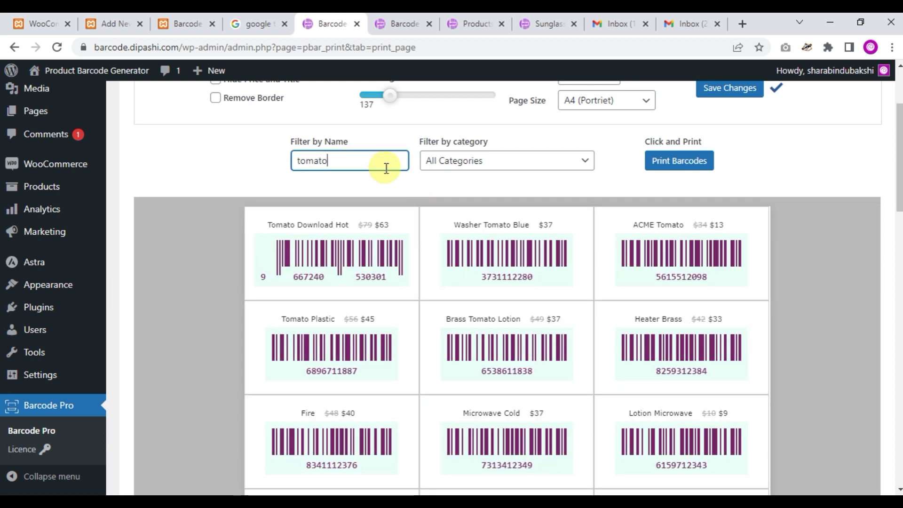
double_click(499, 230)
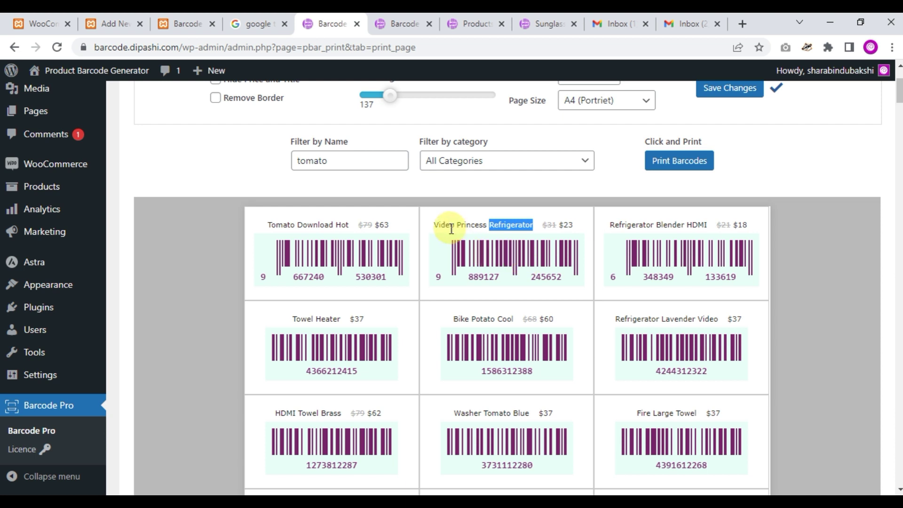
left_click(354, 166)
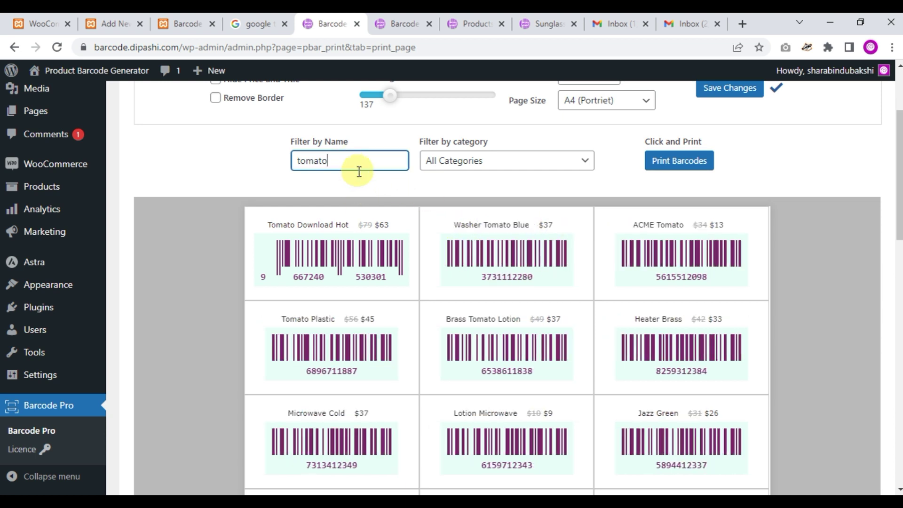
scroll(453, 242, "down", 4)
scroll(459, 242, "up", 5)
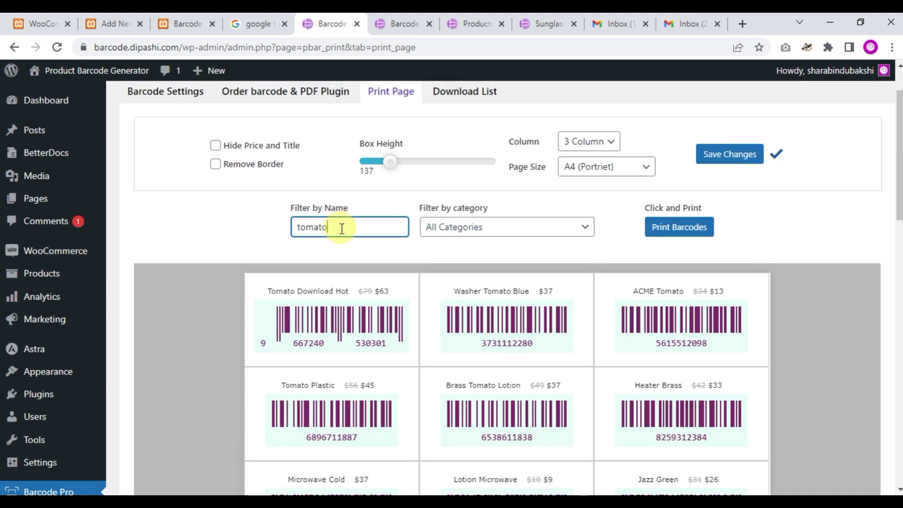
left_click_drag(342, 227, 164, 236)
key("BackSpace")
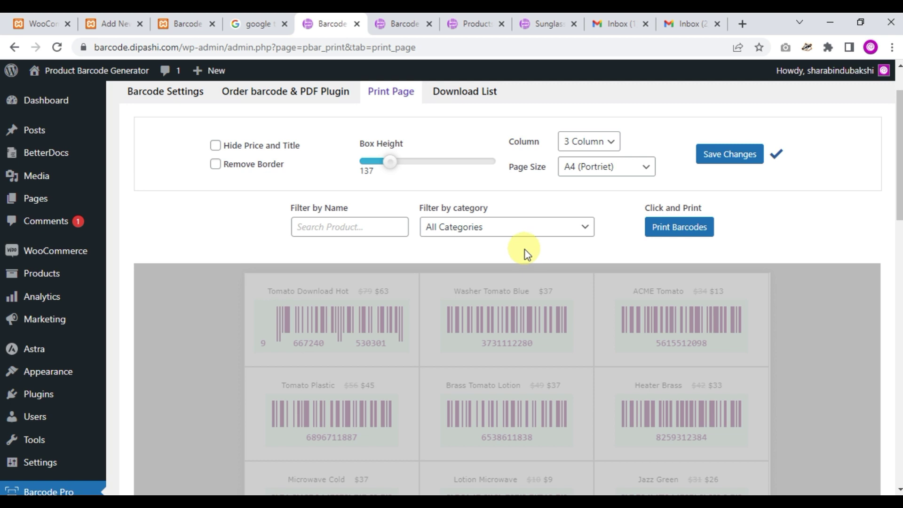
scroll(525, 250, "down", 2)
scroll(525, 251, "down", 2)
scroll(525, 252, "up", 4)
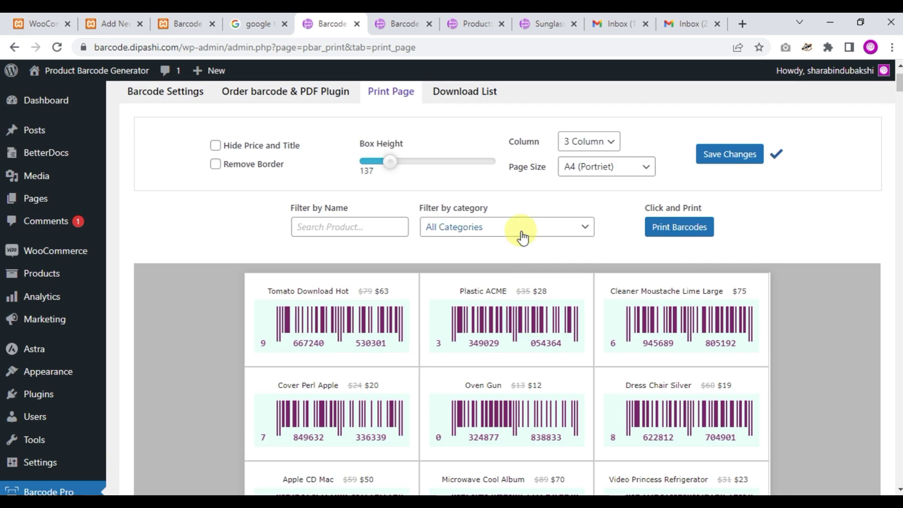
Filter to Accessories and preview its barcodes for printing
left_click(520, 226)
left_click(503, 259)
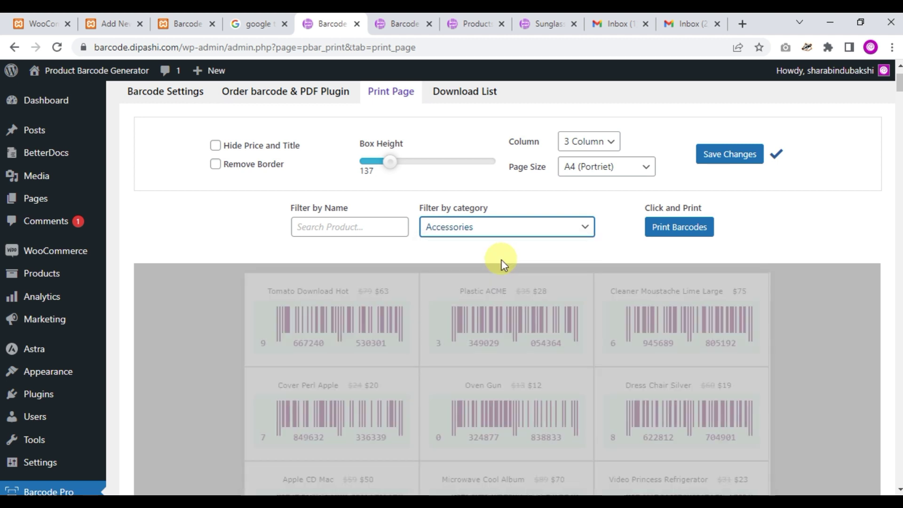
left_click(669, 227)
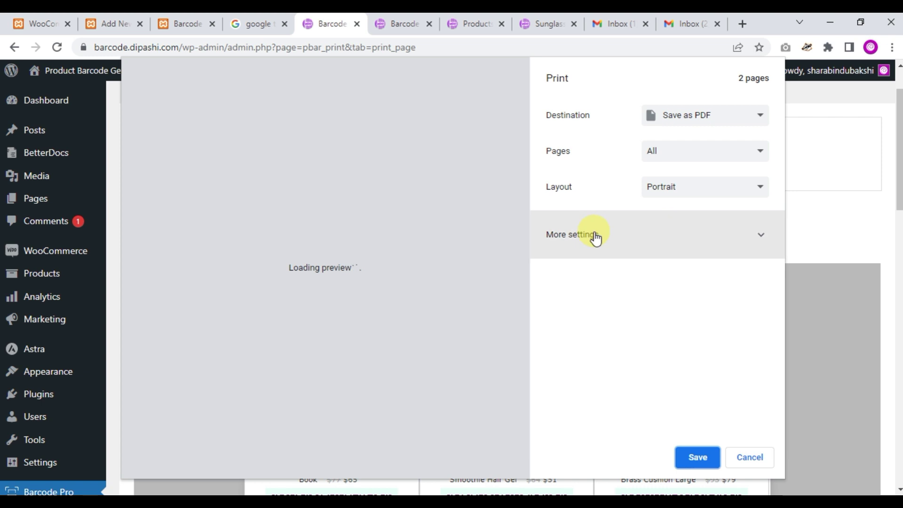
scroll(477, 236, "down", 10)
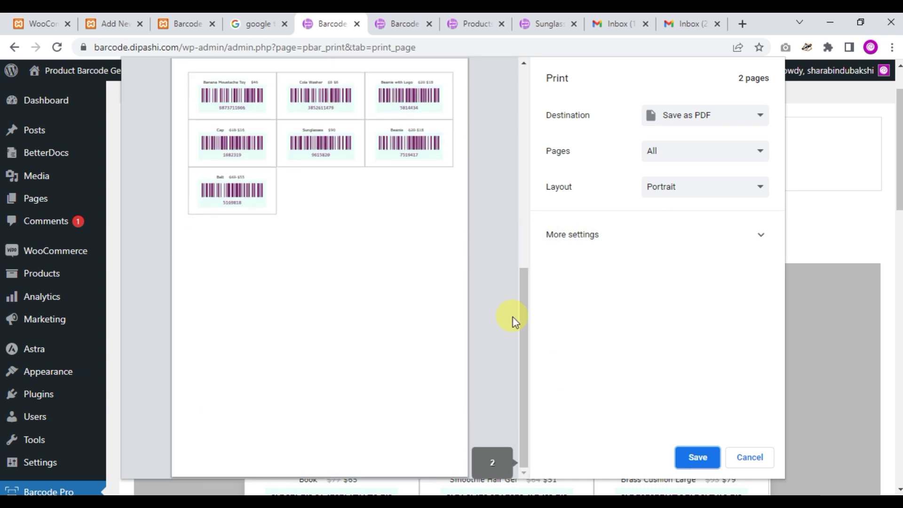
left_click(746, 452)
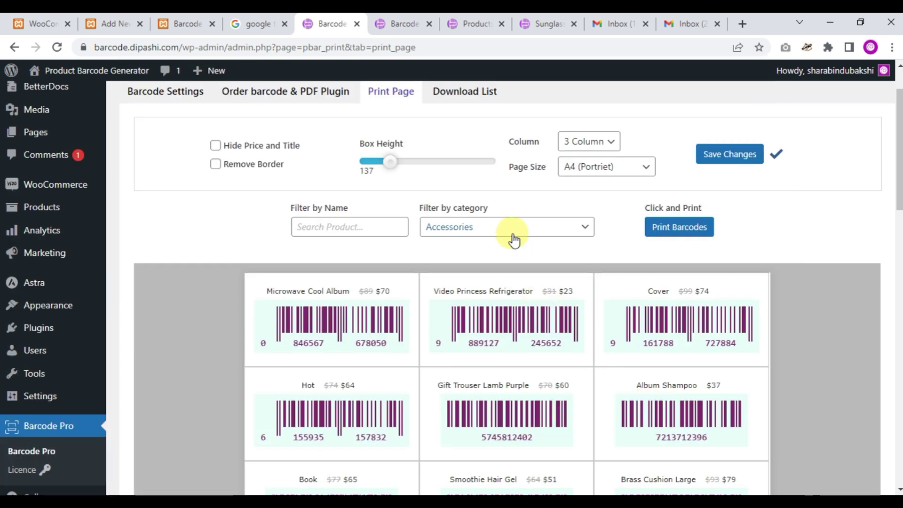
Change the category filter to All Action Figures
left_click(513, 227)
left_click(503, 259)
key("Down")
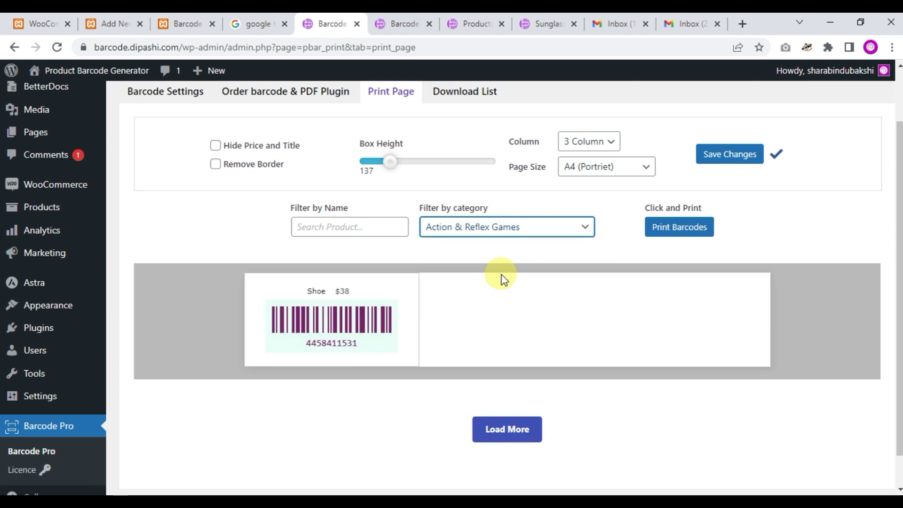
left_click(518, 233)
left_click(500, 325)
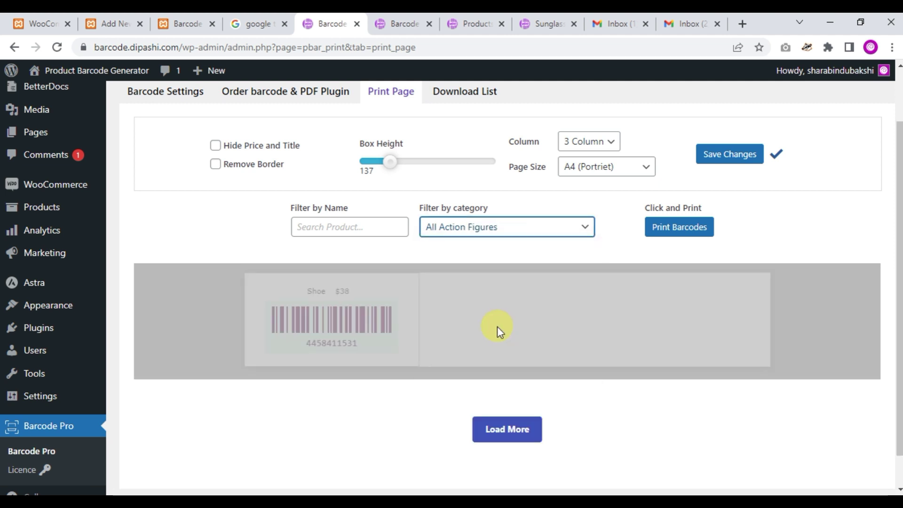
scroll(494, 299, "down", 4)
scroll(504, 317, "down", 4)
scroll(504, 313, "down", 5)
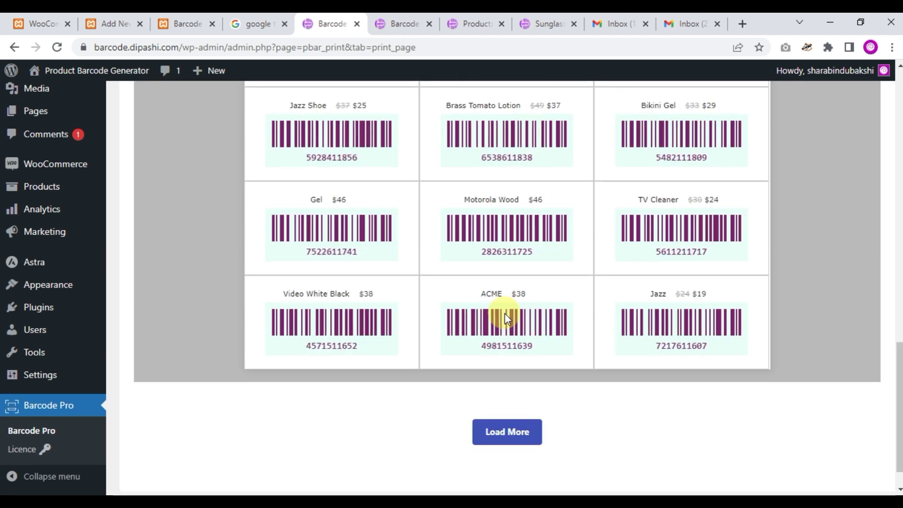
scroll(792, 270, "up", 5)
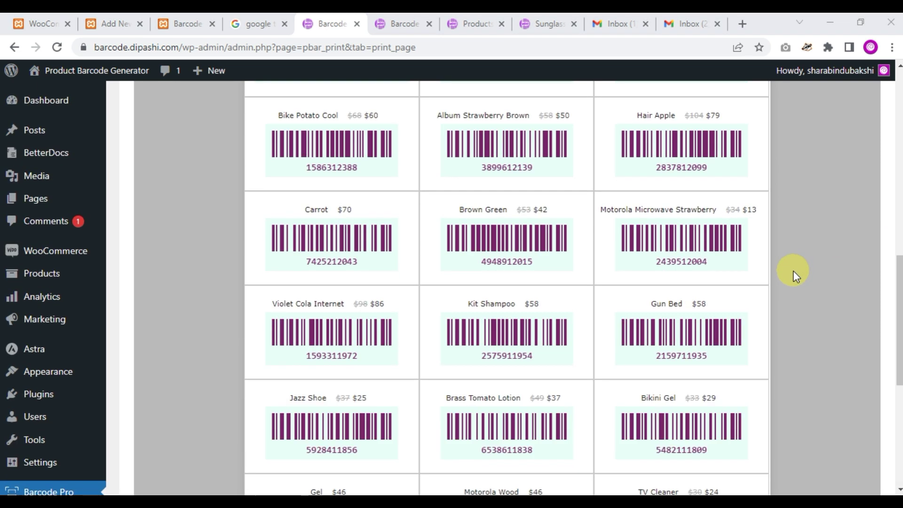
scroll(793, 270, "up", 10)
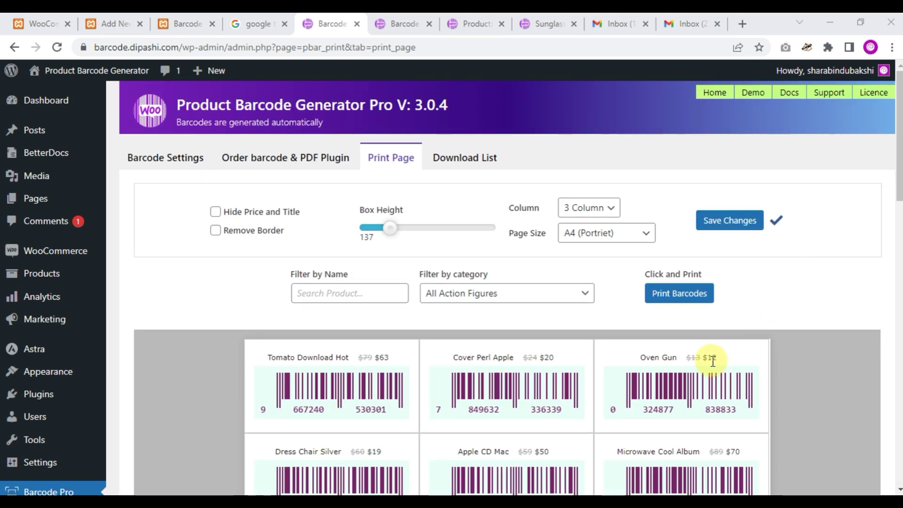
In Barcode Settings, toggle the Enable Print Shortcode option
left_click(182, 166)
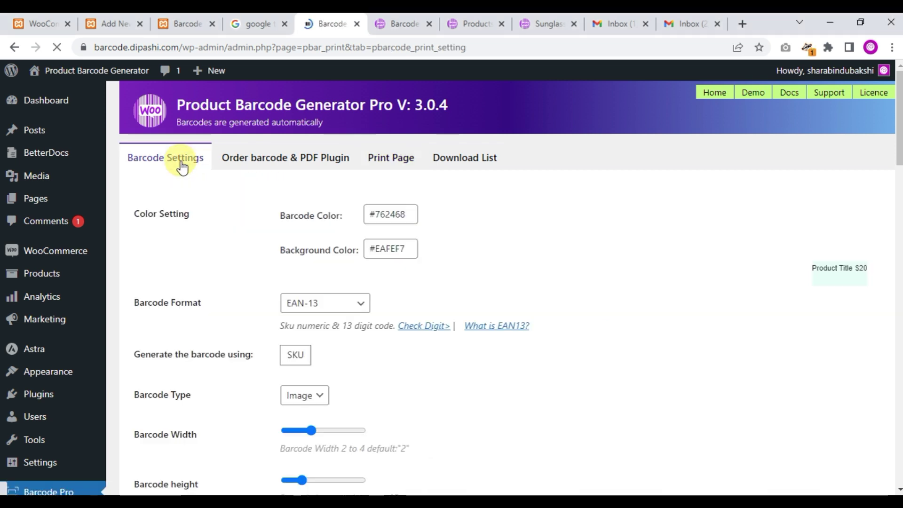
left_click_drag(897, 162, 897, 451)
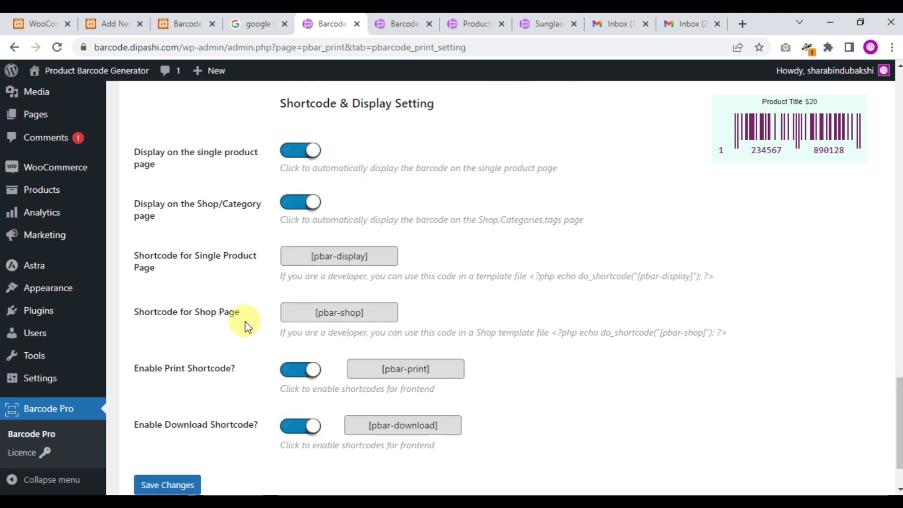
scroll(245, 327, "down", 2)
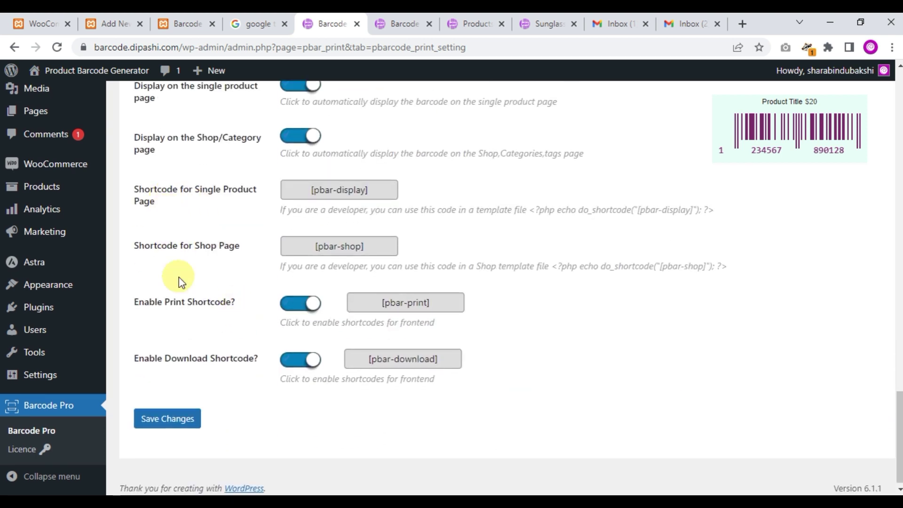
left_click_drag(133, 302, 235, 309)
left_click(236, 308)
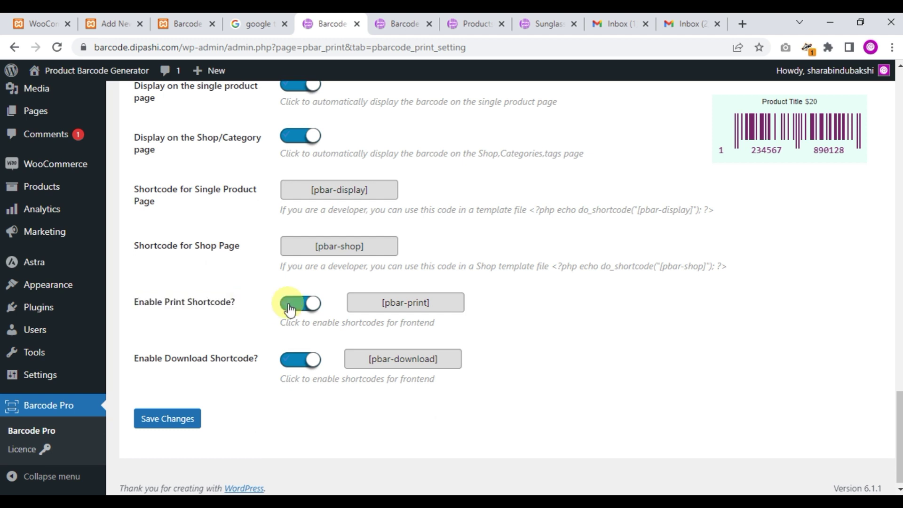
left_click(289, 309)
Copy the [pbar-print] shortcode text
left_click_drag(376, 307, 436, 306)
right_click(411, 305)
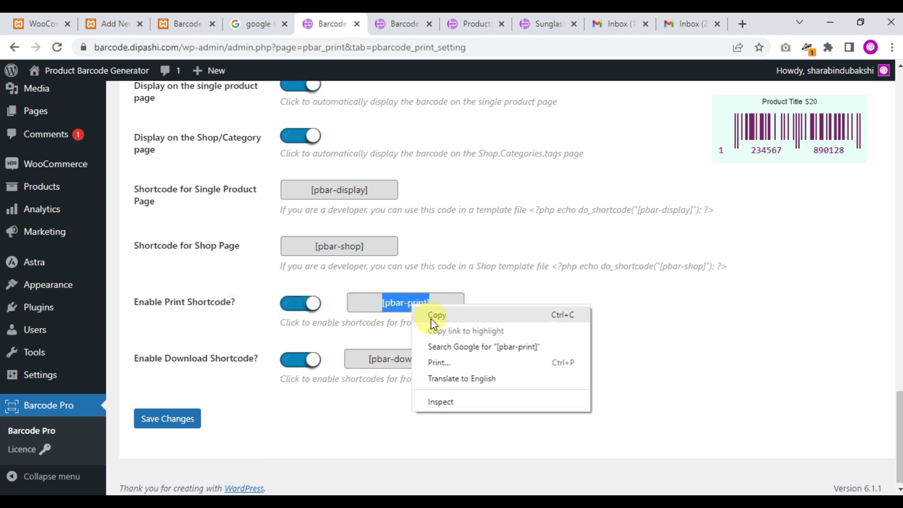
left_click(431, 315)
scroll(57, 199, "up", 1)
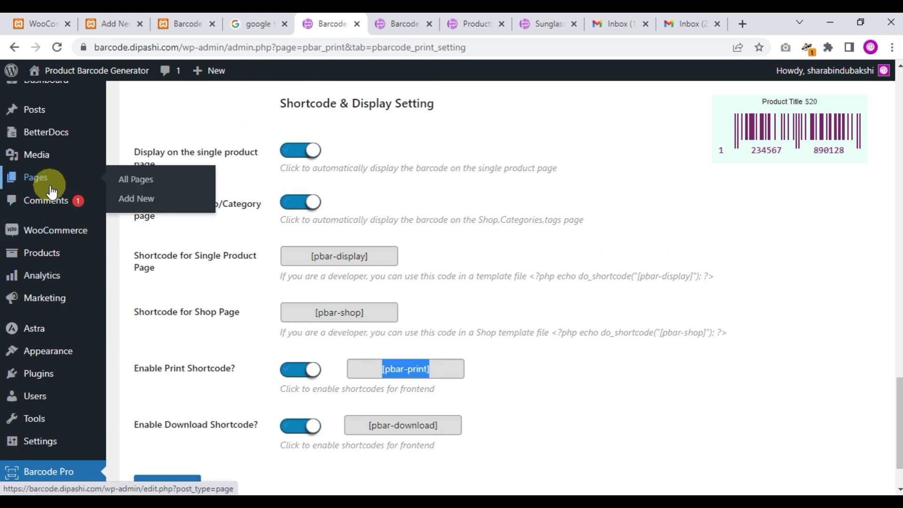
Publish a 'Print Page' page with [pbar-print] pasted in its body and open it in a new tab
left_click(137, 202)
type("Pr")
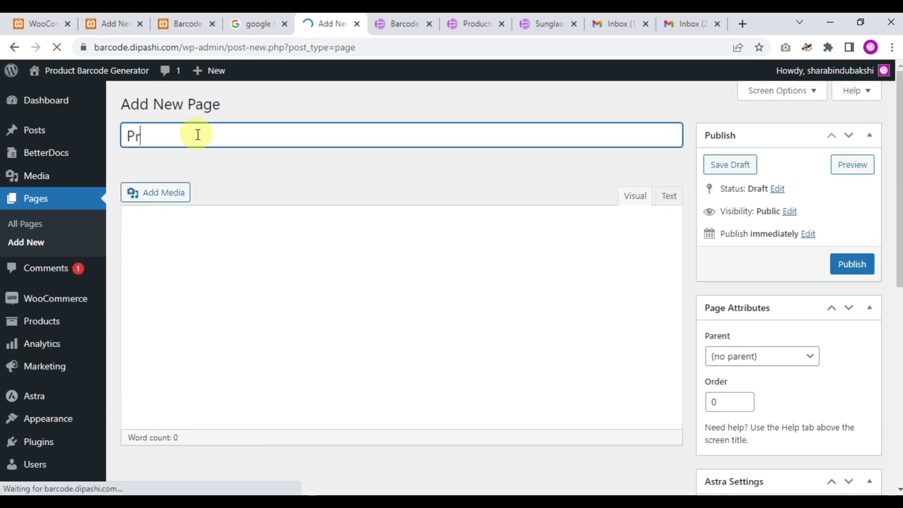
type("int Page")
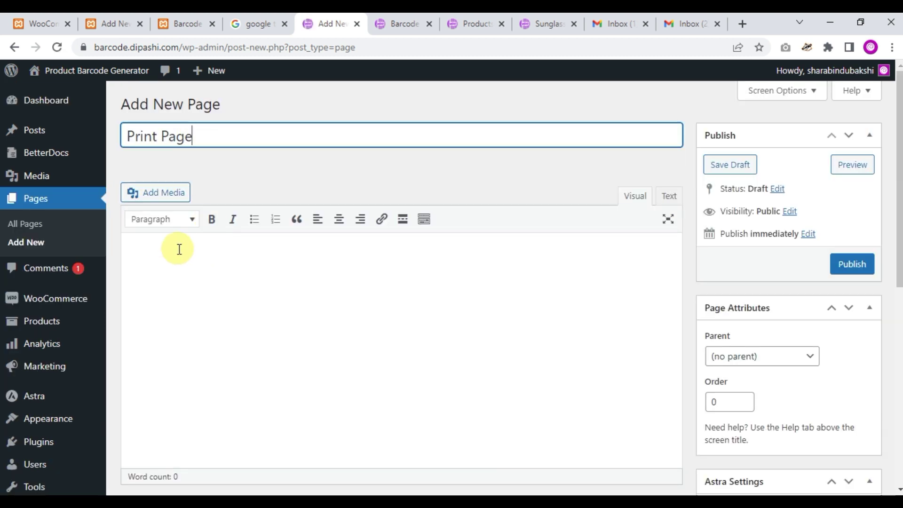
left_click(184, 252)
key("ctrl+v")
left_click(849, 265)
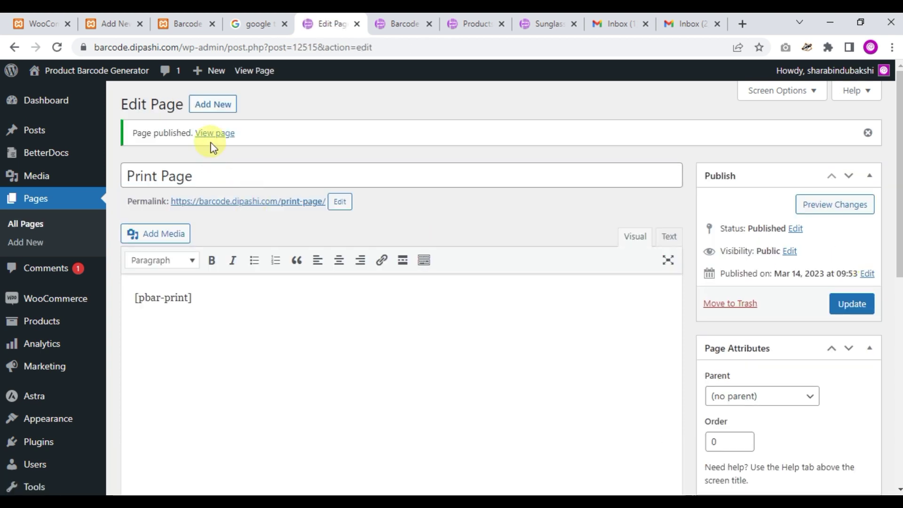
right_click(214, 139)
left_click(237, 146)
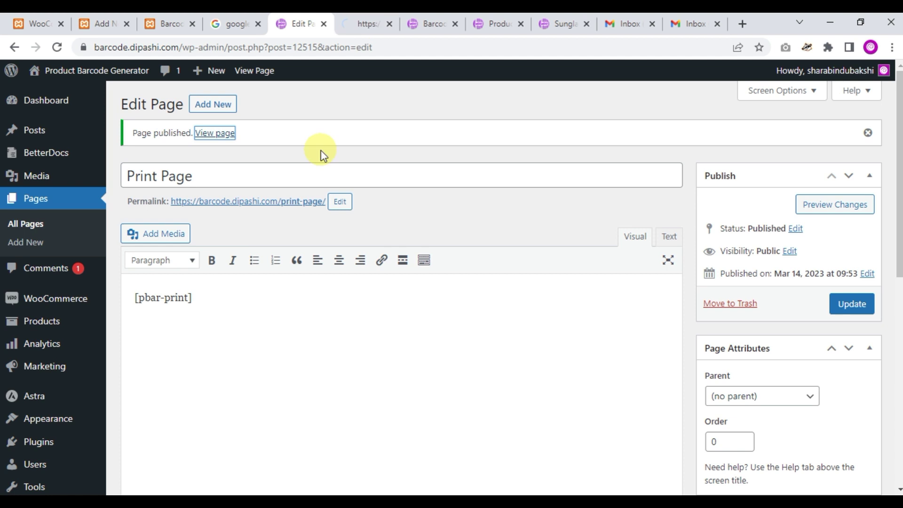
On the frontend Print Page tab, use Load More to add more barcodes
left_click(363, 27)
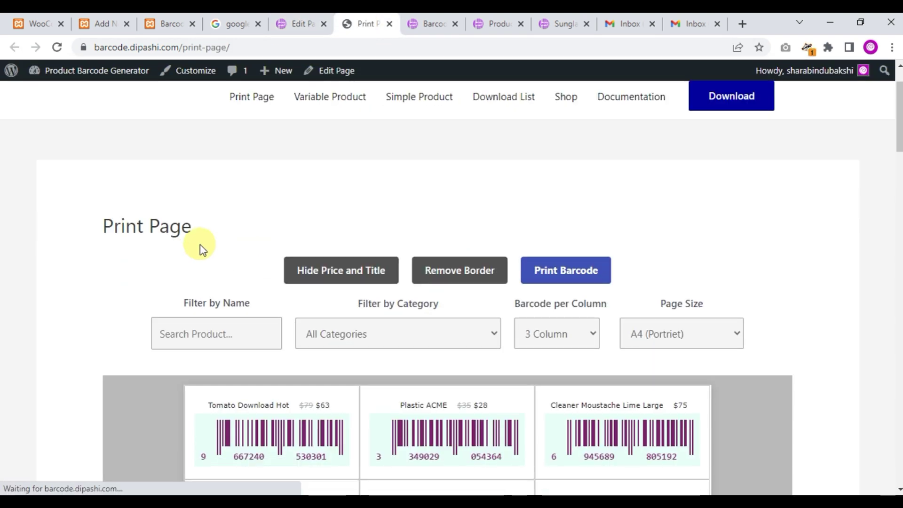
scroll(218, 259, "down", 2)
scroll(494, 298, "down", 6)
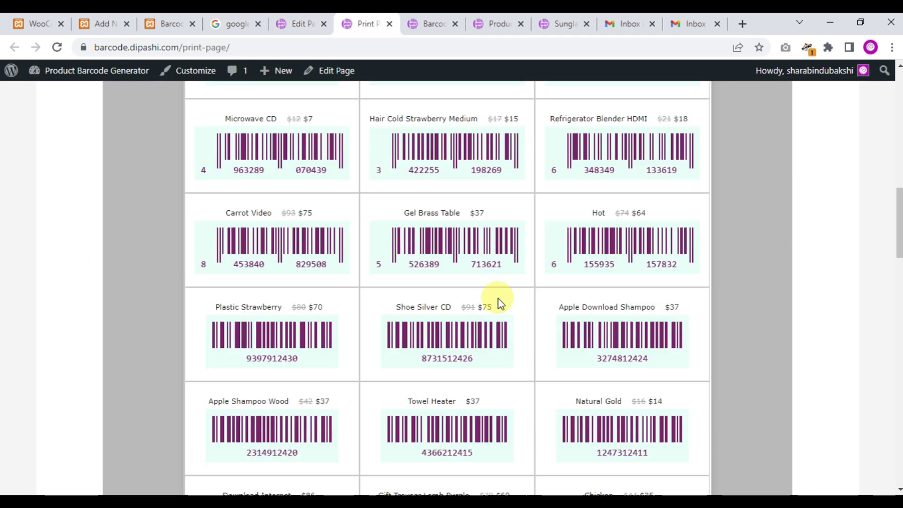
left_click_drag(897, 243, 899, 456)
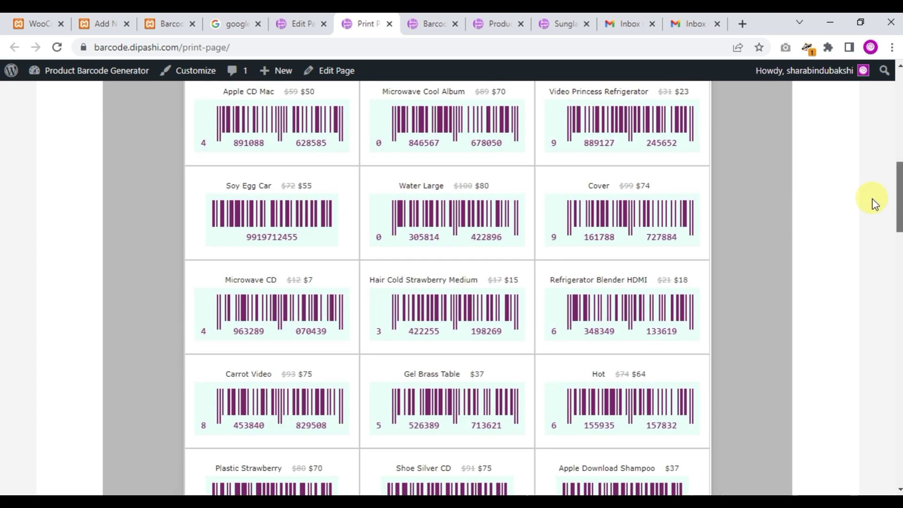
mouse_move(898, 455)
left_mouse_down()
mouse_move(868, 146)
mouse_move(885, 477)
left_mouse_up()
left_click(443, 268)
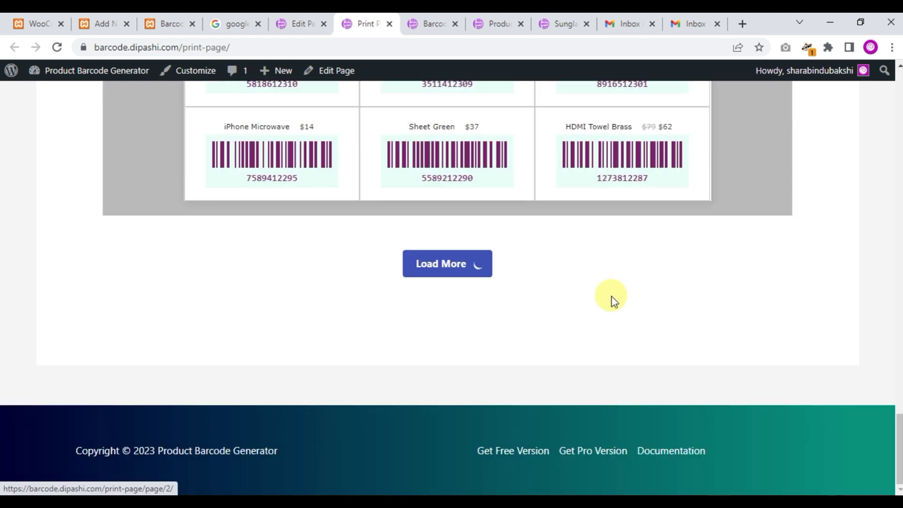
scroll(582, 290, "down", 5)
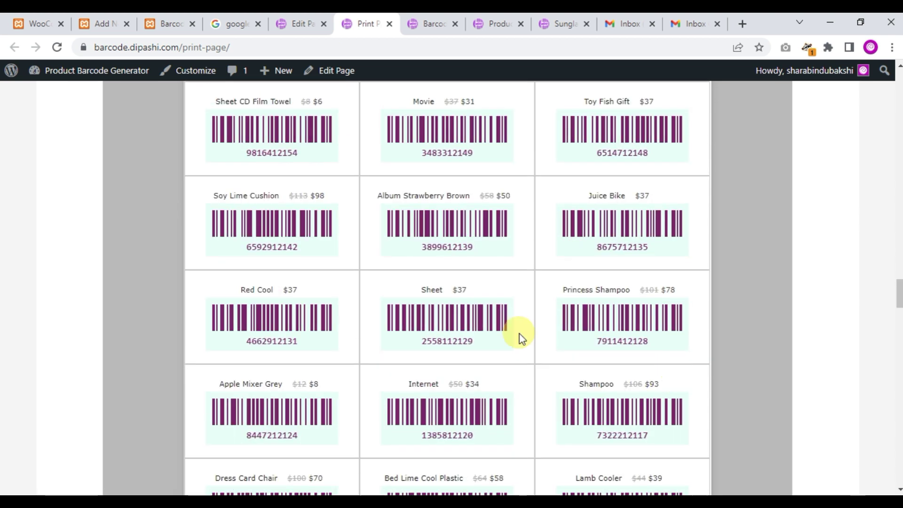
scroll(897, 339, "down", 4)
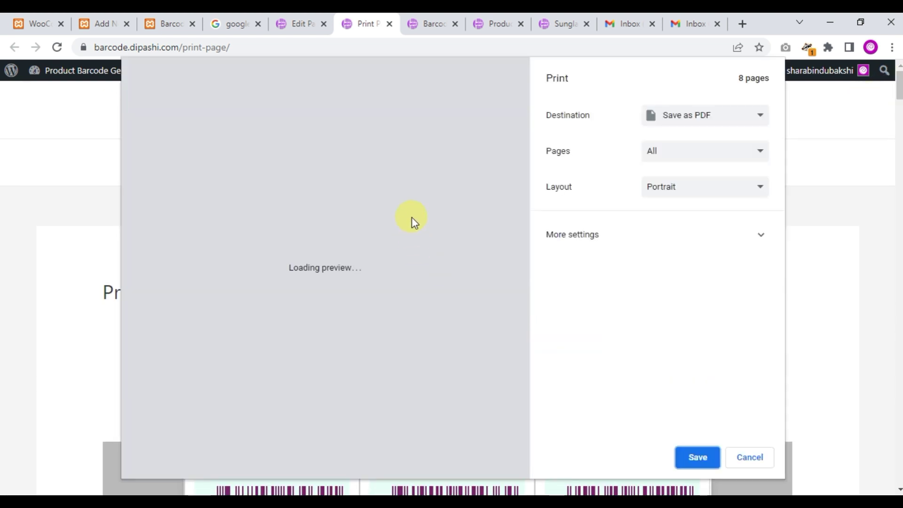
scroll(412, 216, "down", 3)
scroll(412, 216, "down", 6)
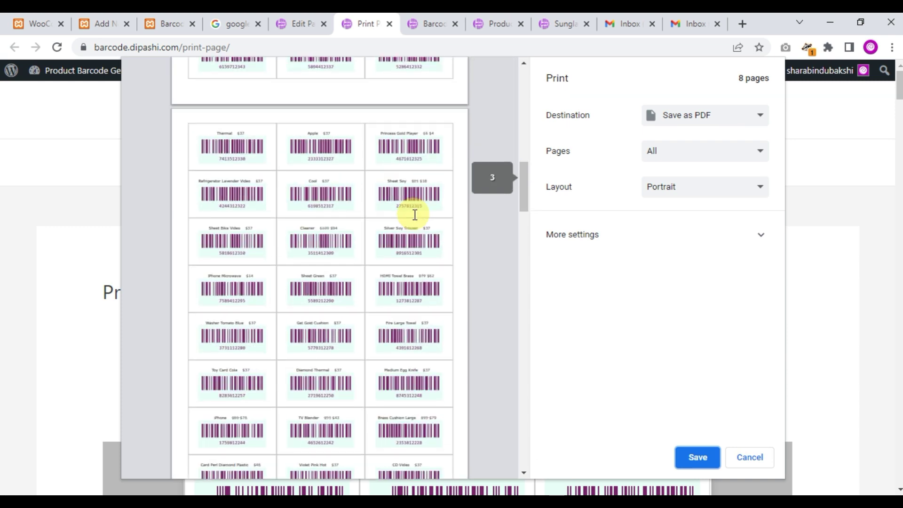
scroll(415, 215, "down", 5)
scroll(512, 267, "down", 5)
left_click_drag(523, 281, 529, 440)
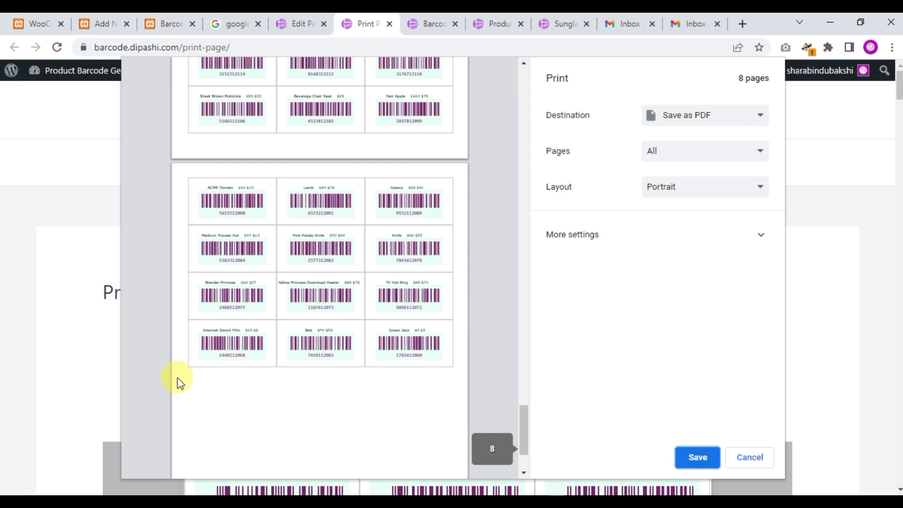
Fit and zoom the print preview to inspect the barcodes
mouse_move(177, 380)
left_click(159, 404)
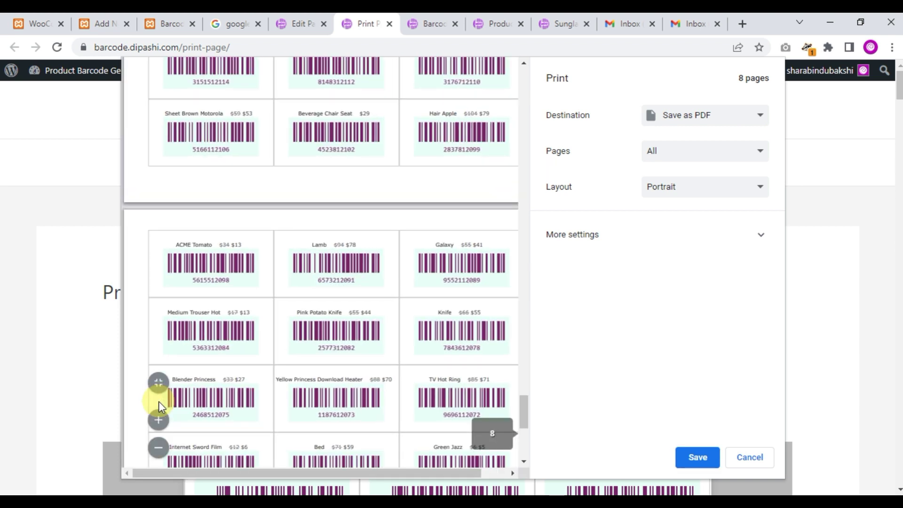
left_click(161, 422)
left_click(160, 422)
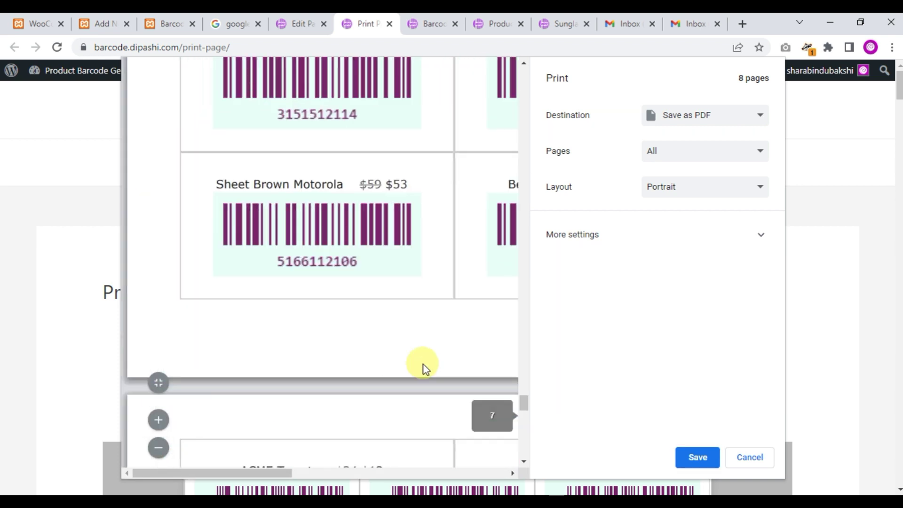
mouse_move(270, 473)
left_mouse_down()
mouse_move(498, 465)
mouse_move(353, 464)
left_mouse_up()
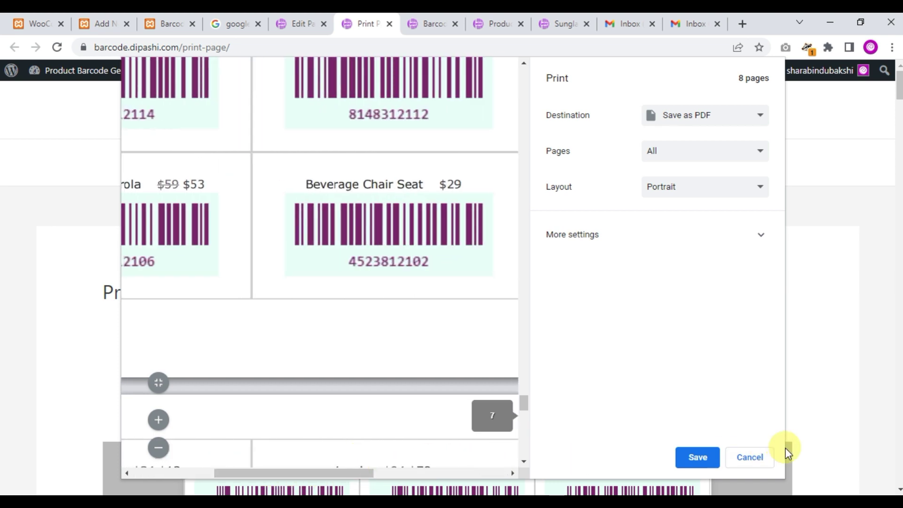
Save the barcode pages as a PDF and open it from the desktop
left_click(696, 457)
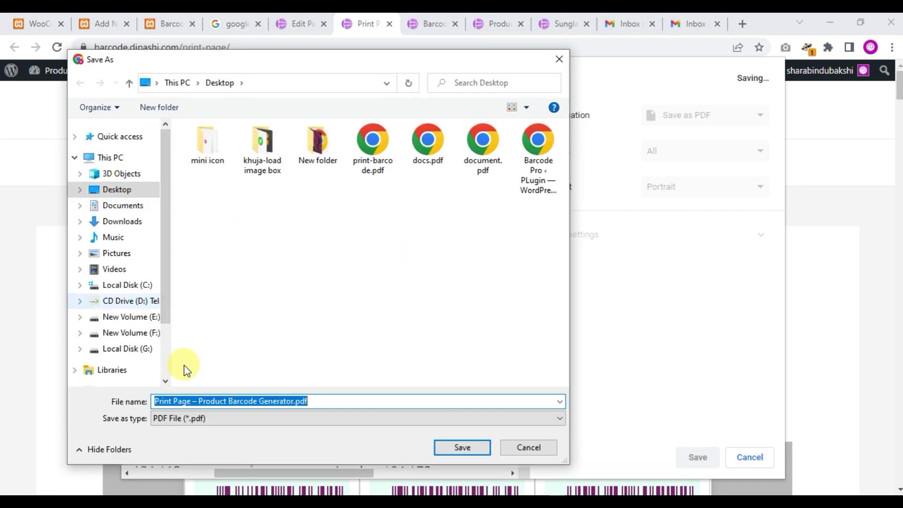
left_click(465, 449)
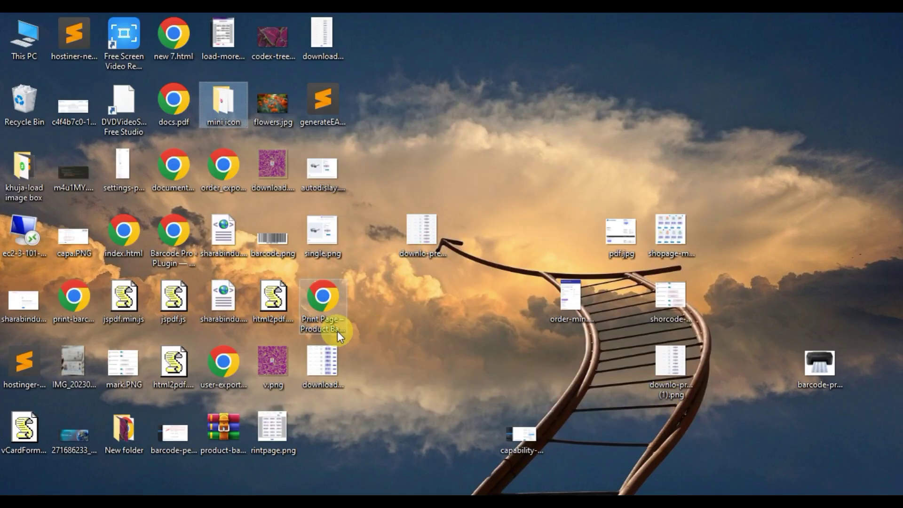
double_click(328, 312)
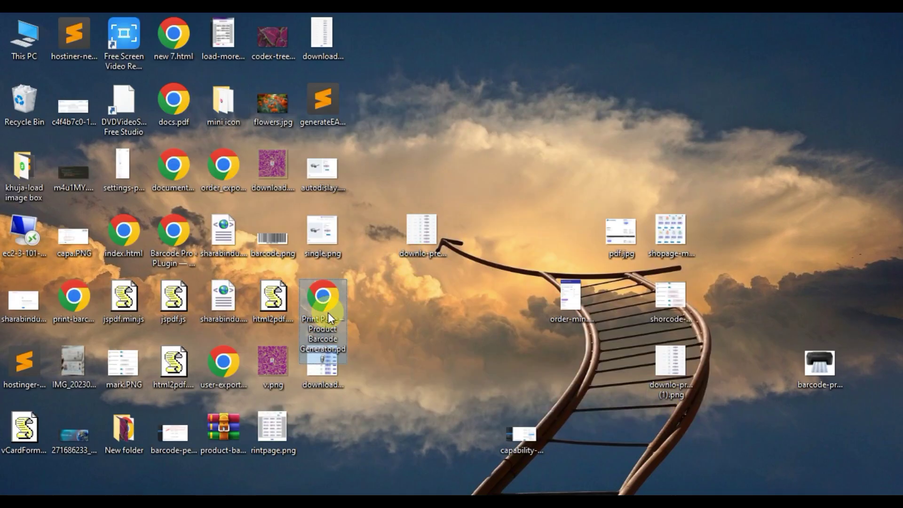
scroll(509, 292, "down", 10)
scroll(897, 209, "down", 5)
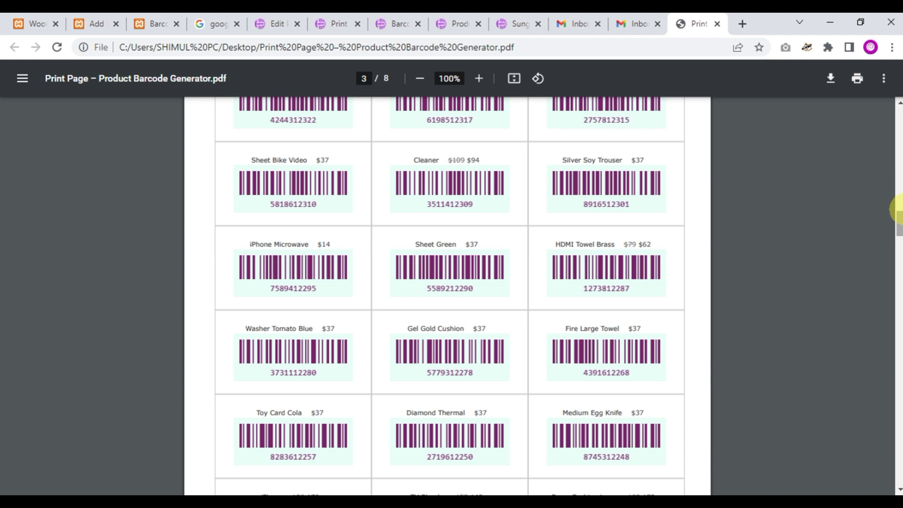
left_click_drag(897, 230, 894, 442)
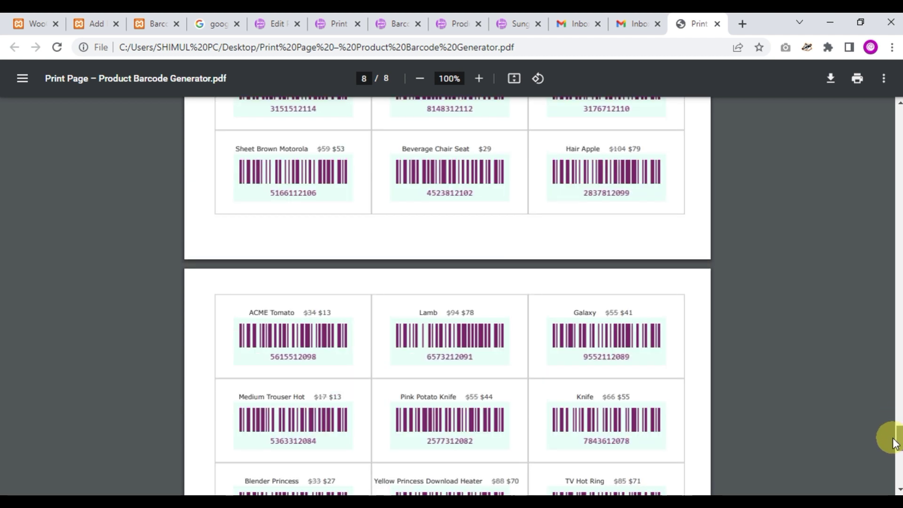
On the Print Page, hide then show titles and prices, and remove then restore borders
left_click(344, 23)
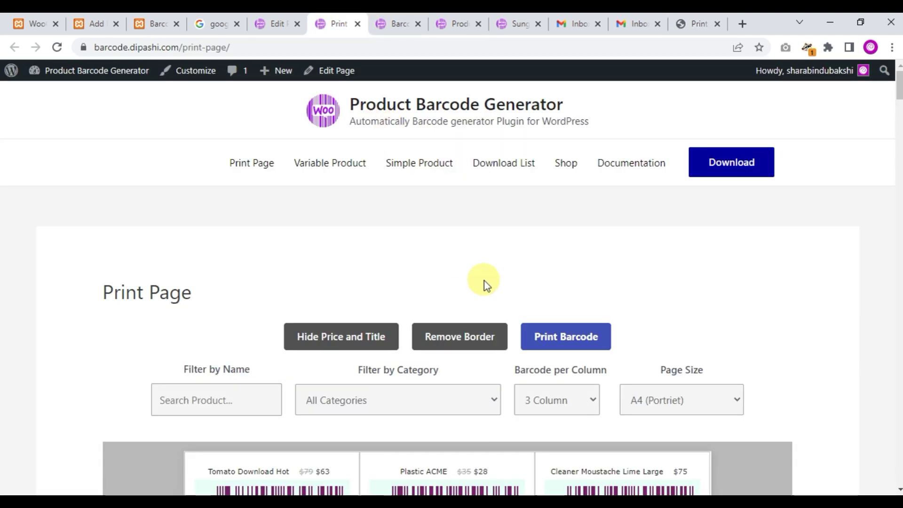
scroll(484, 282, "down", 3)
left_click(337, 145)
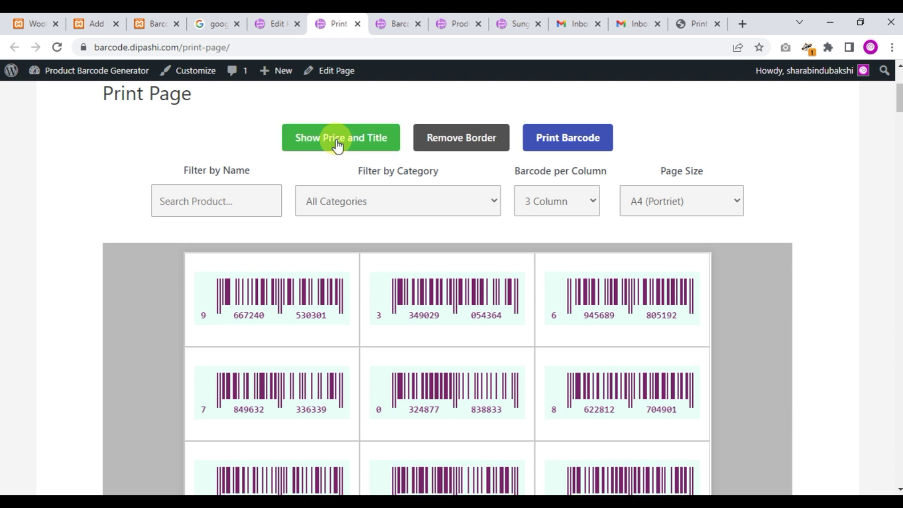
left_click(337, 145)
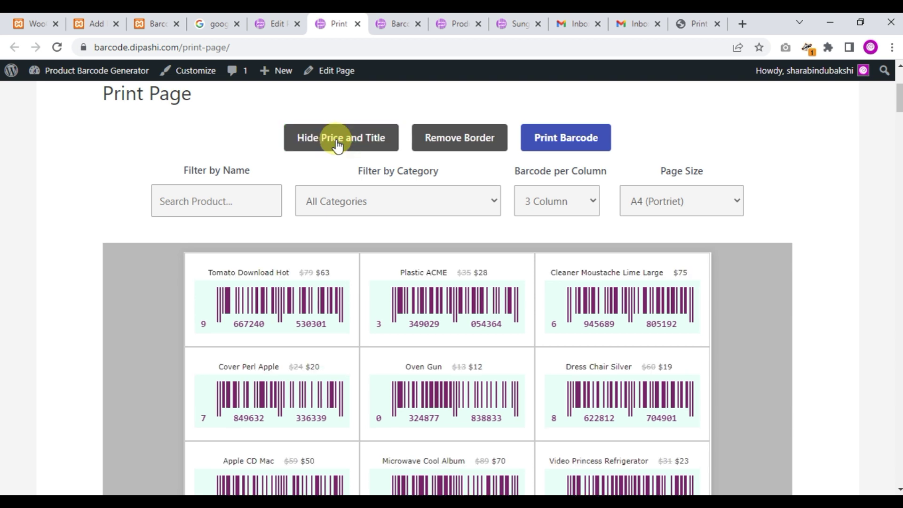
left_click(454, 146)
left_click(453, 146)
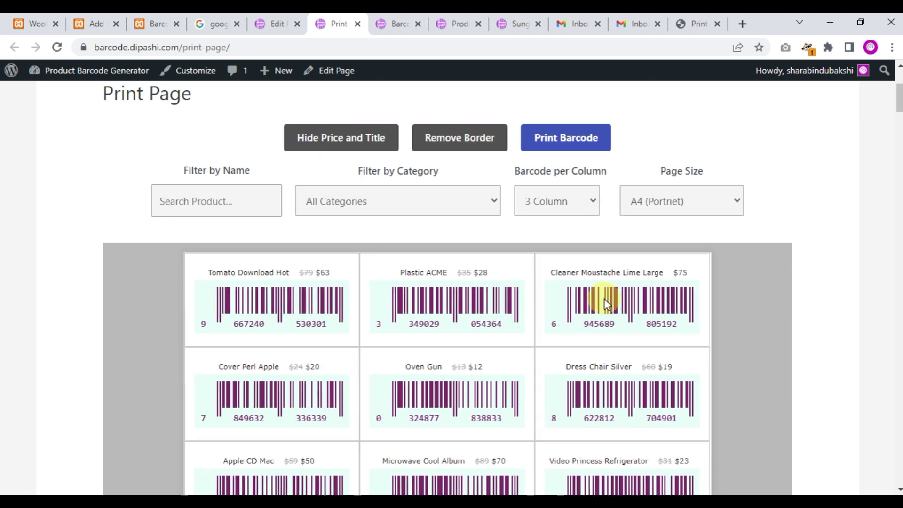
scroll(605, 299, "up", 3)
scroll(600, 302, "down", 1)
scroll(351, 348, "down", 1)
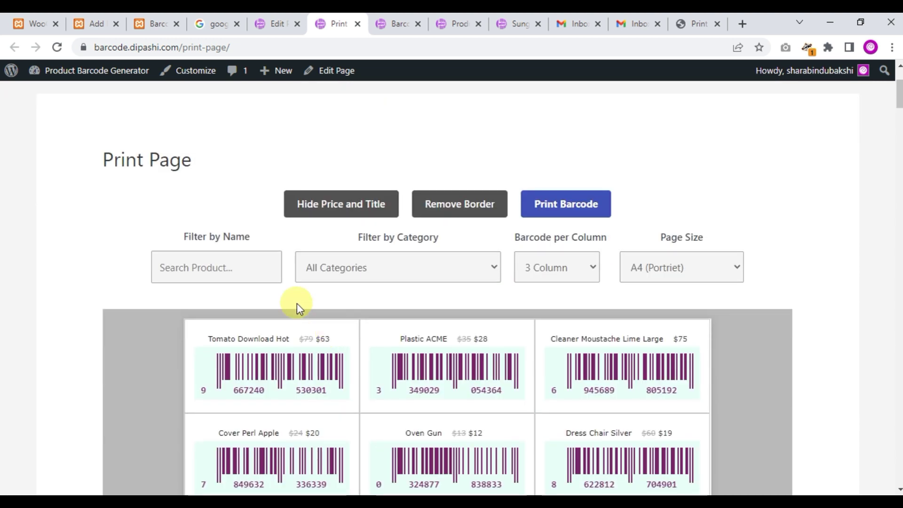
Filter the grid by name 't-shirt', then clear the filter
left_click(231, 254)
scroll(433, 289, "down", 1)
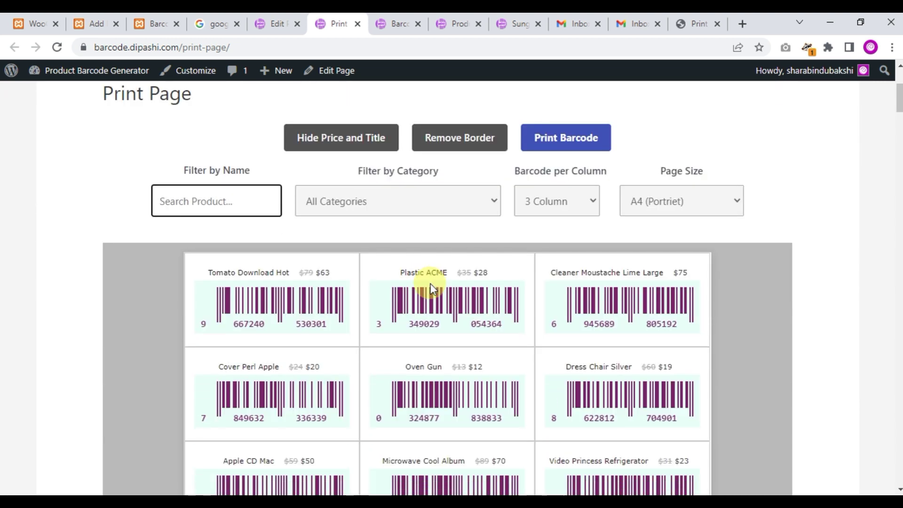
type("t-shirt")
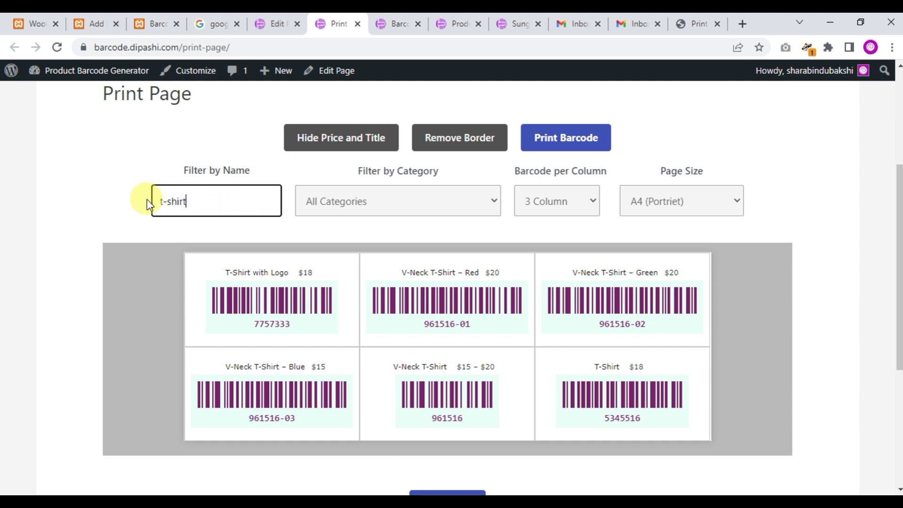
key("ctrl+a")
key("BackSpace")
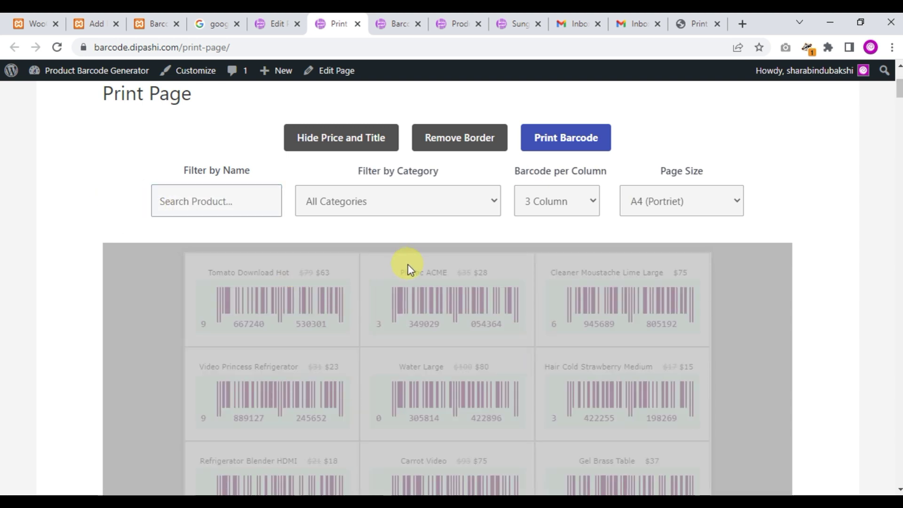
scroll(409, 248, "down", 1)
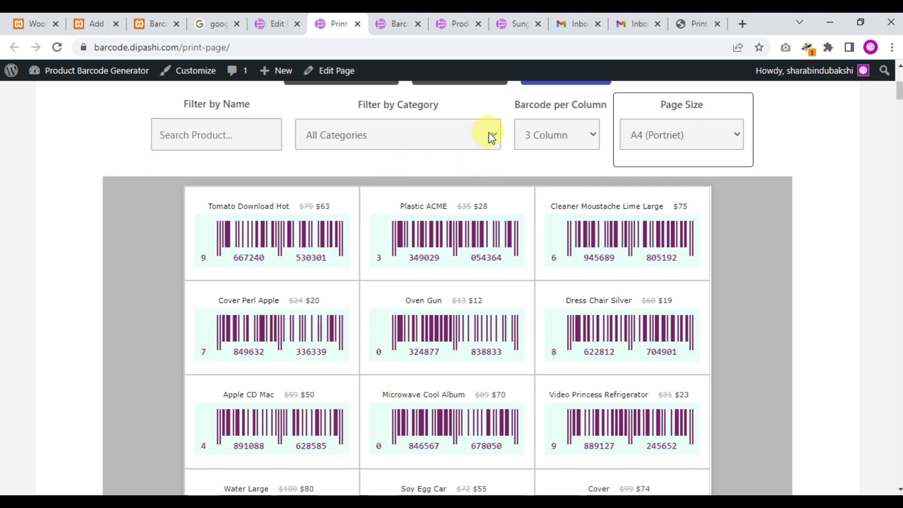
scroll(367, 205, "down", 2)
scroll(386, 240, "up", 4)
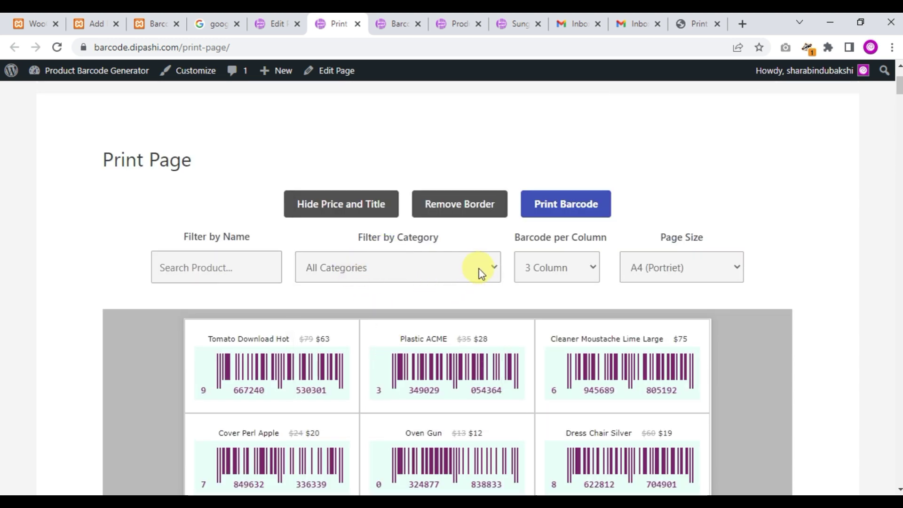
scroll(479, 273, "down", 1)
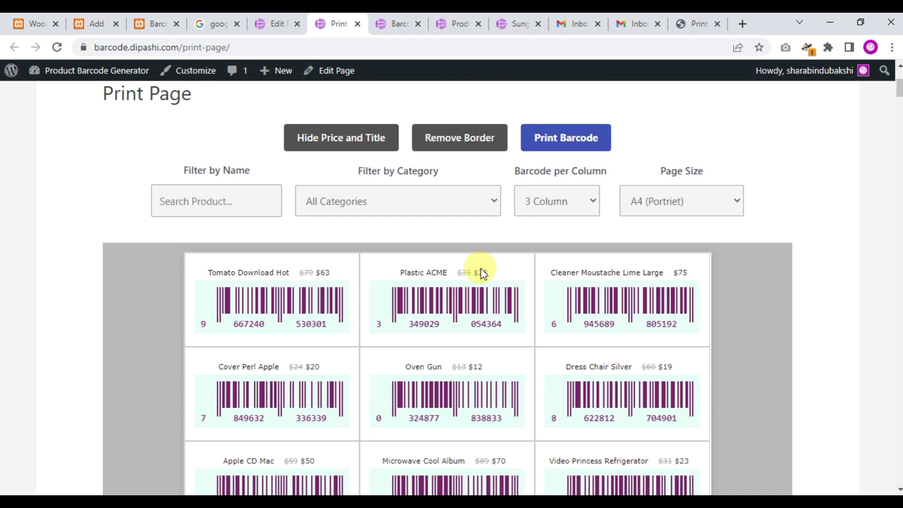
Filter the Print Page by category, briefly All Dolls, then Accessories
left_click(480, 201)
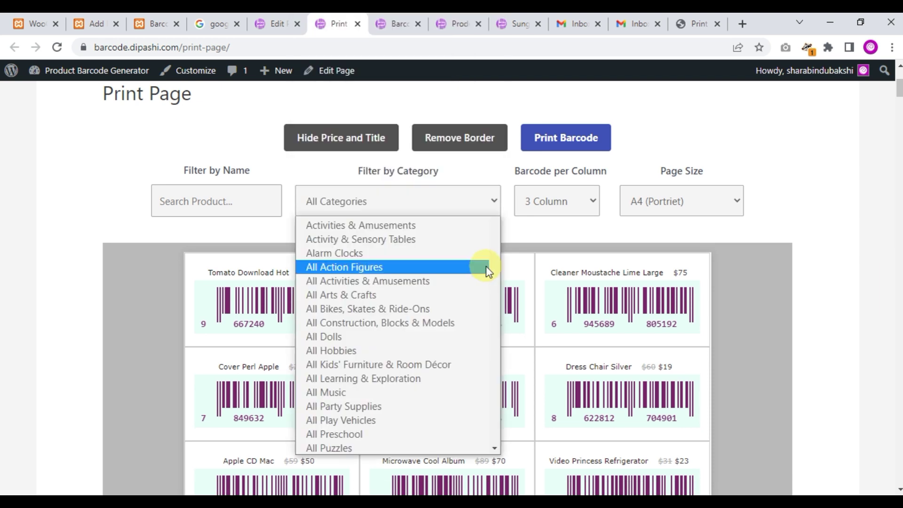
left_click(362, 336)
left_click(405, 209)
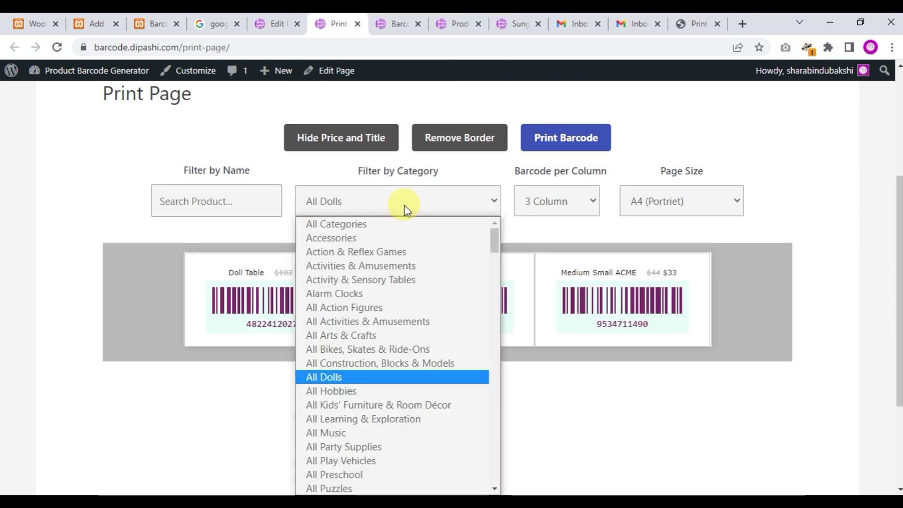
left_click(367, 238)
Try 4, 2 and 5 barcodes per row, previewing and closing the five-column layout
left_click(556, 200)
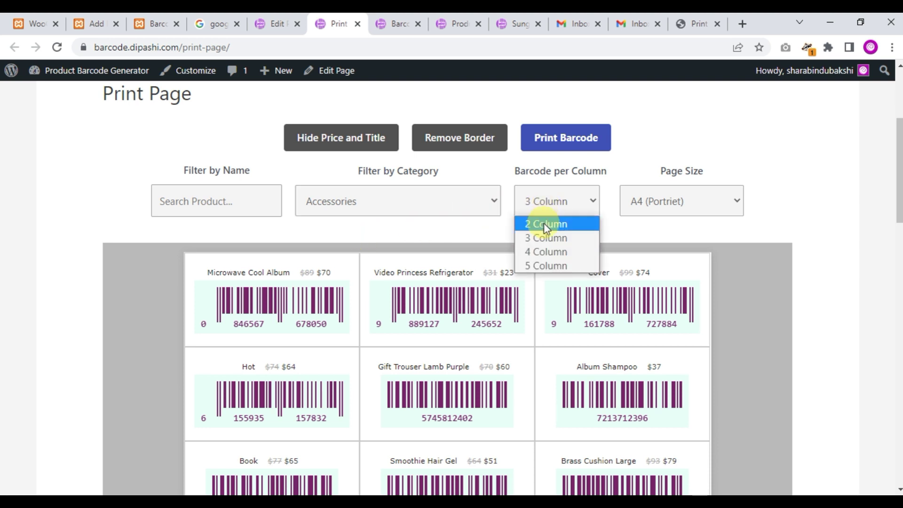
left_click(539, 251)
left_click(568, 200)
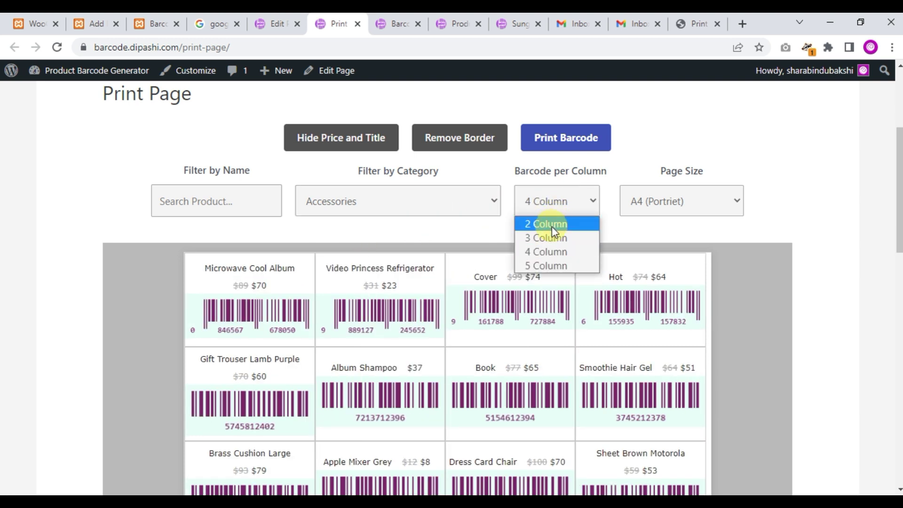
left_click(551, 224)
left_click(564, 201)
left_click(542, 265)
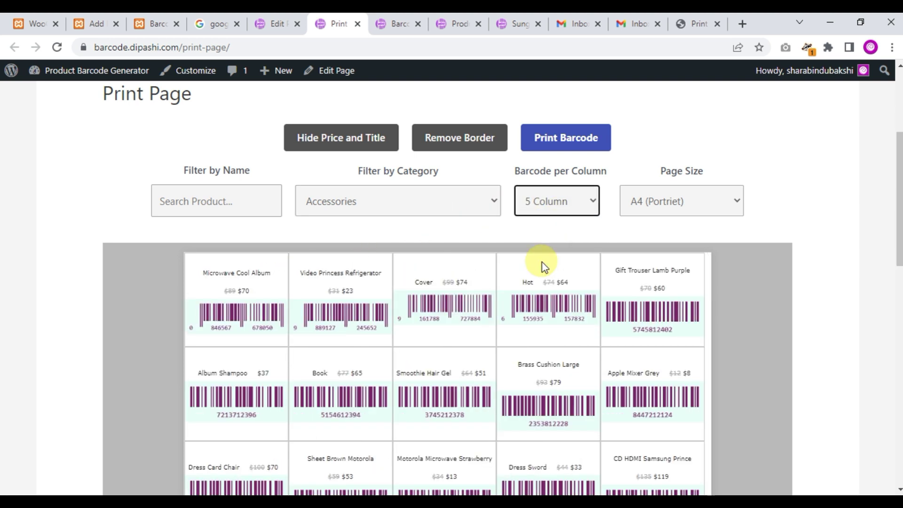
left_click(570, 136)
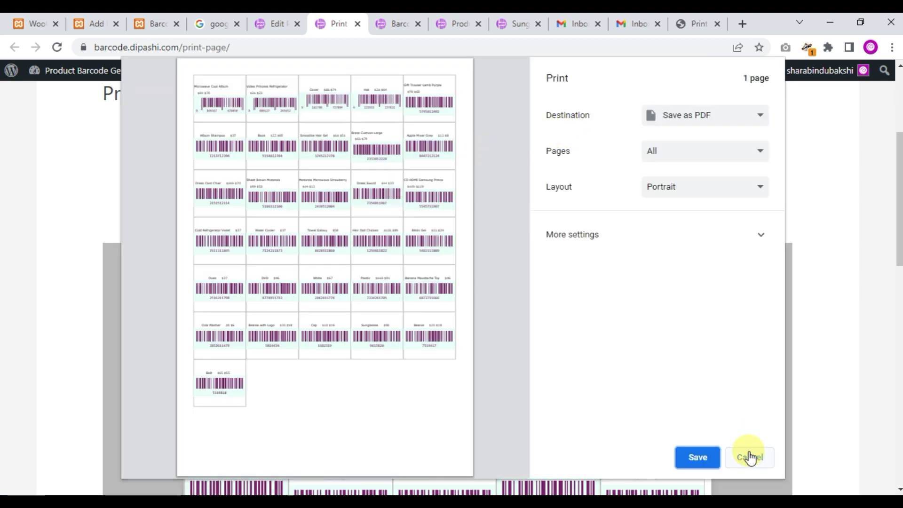
left_click(748, 458)
Set Barcode per Column back to 4 Column and open the print preview
left_click(568, 205)
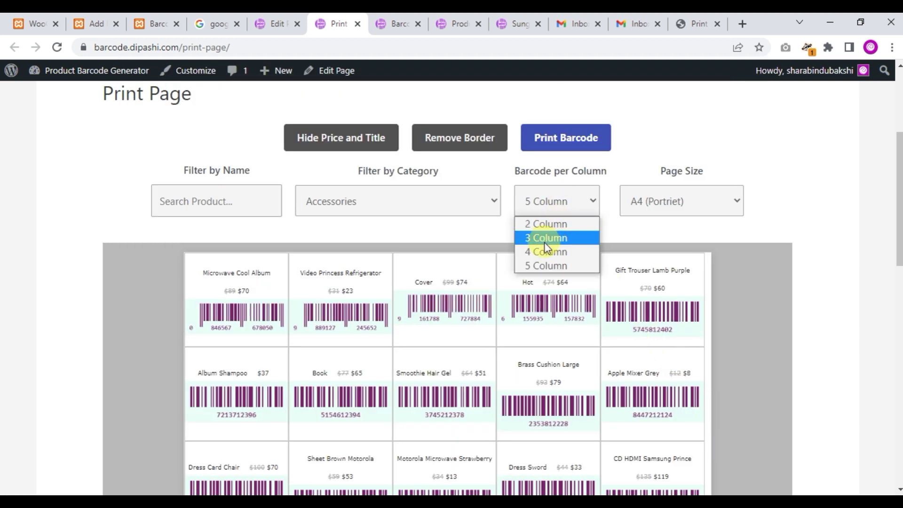
left_click(544, 251)
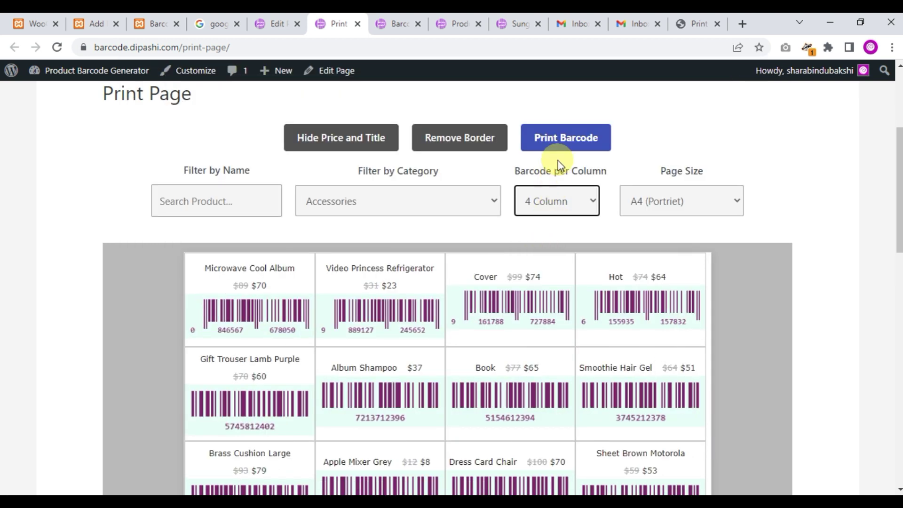
left_click(564, 144)
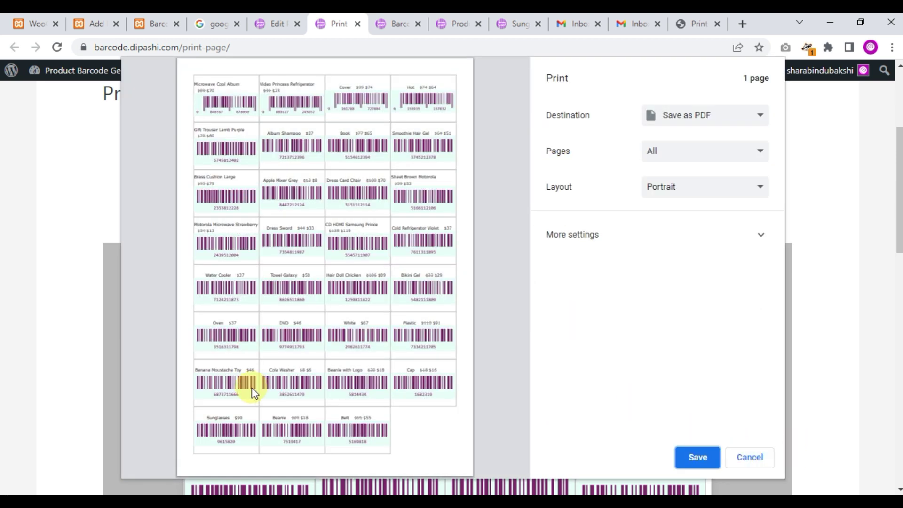
Fit the Accessories barcode preview to width and zoom in one step
left_click(158, 371)
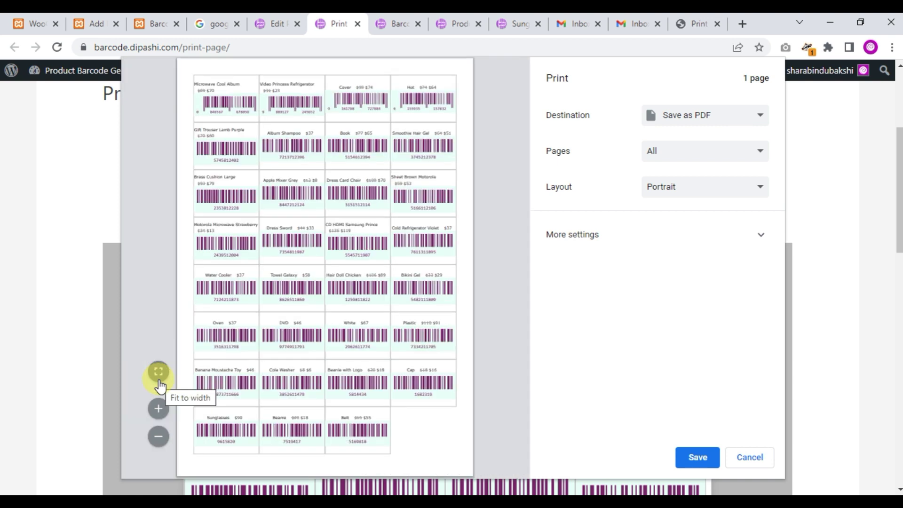
left_click(158, 409)
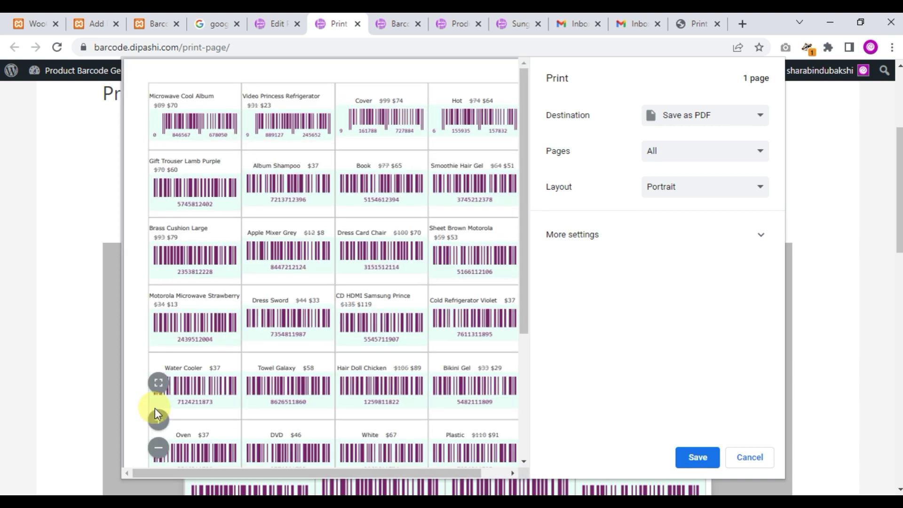